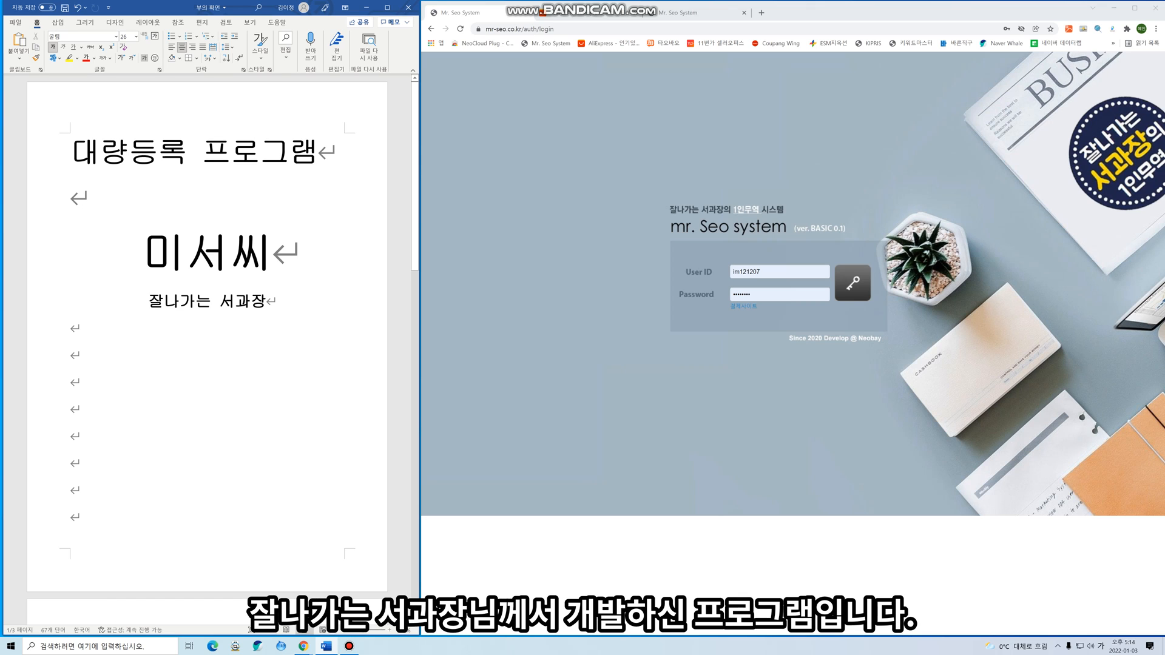
Bring the usage instructions page (사용방법) of the document into view and log in to mr. Seo system with the prefilled credentials
scroll(207, 349, down, 10)
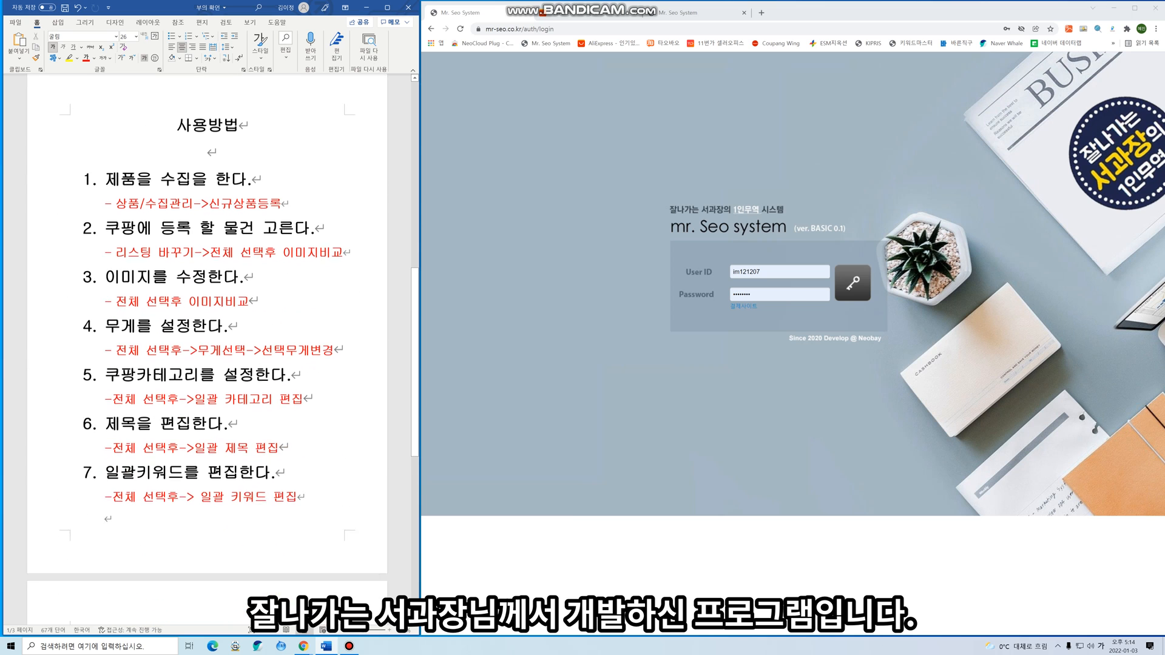
scroll(207, 349, up, 1)
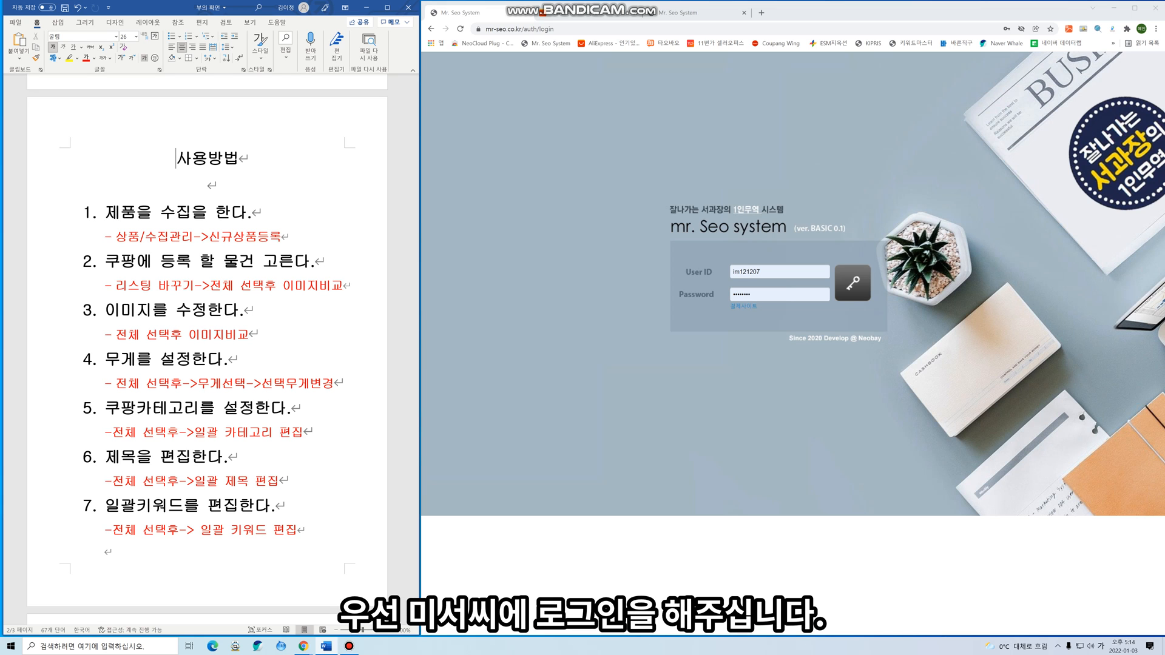
click(853, 283)
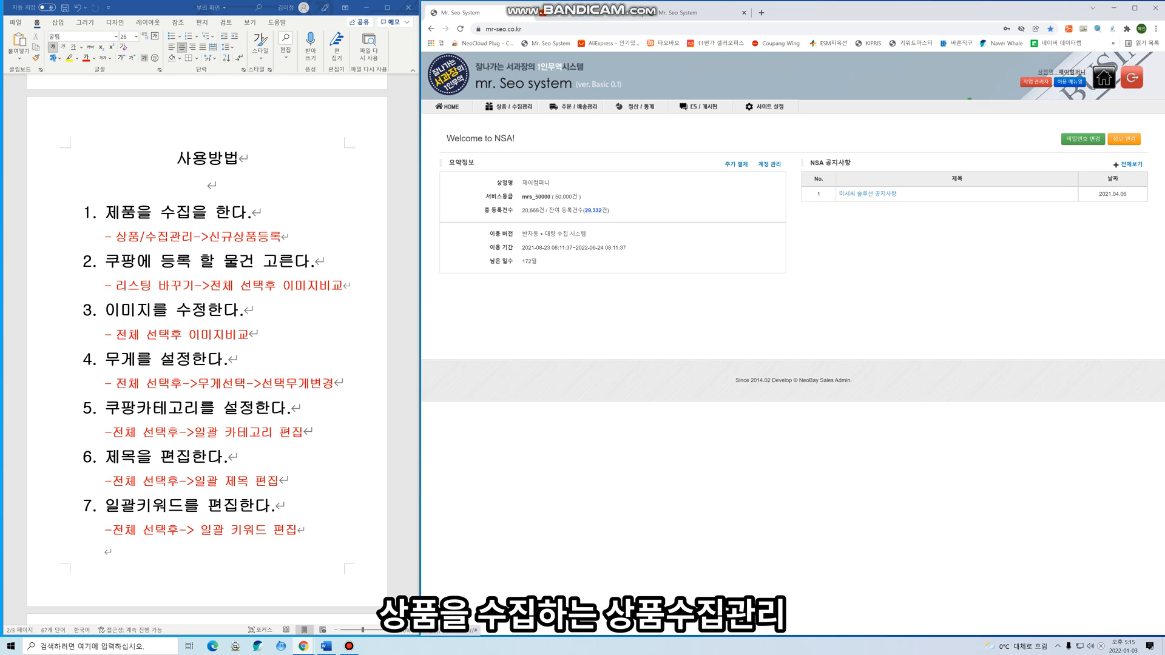
click(509, 106)
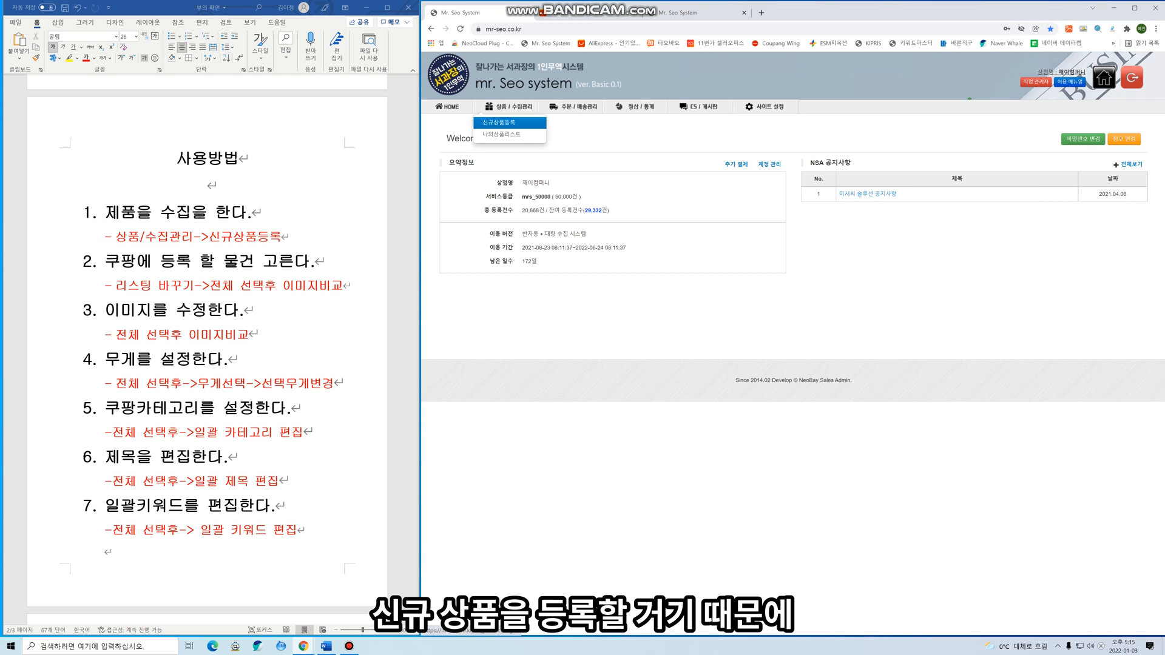
click(499, 123)
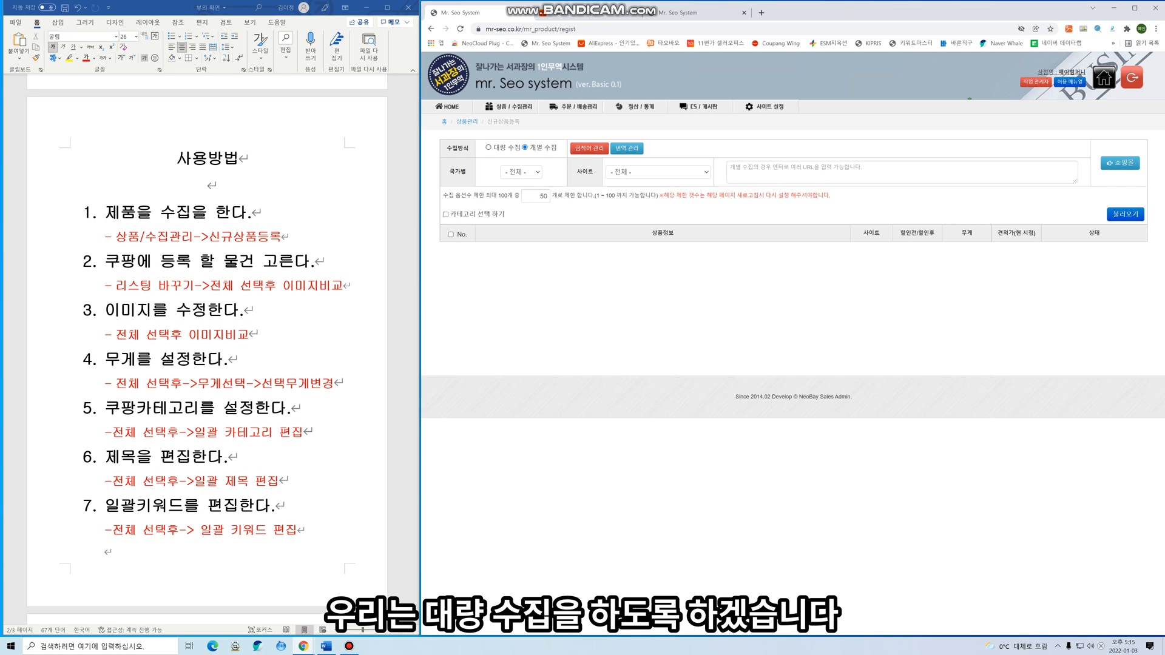
click(488, 147)
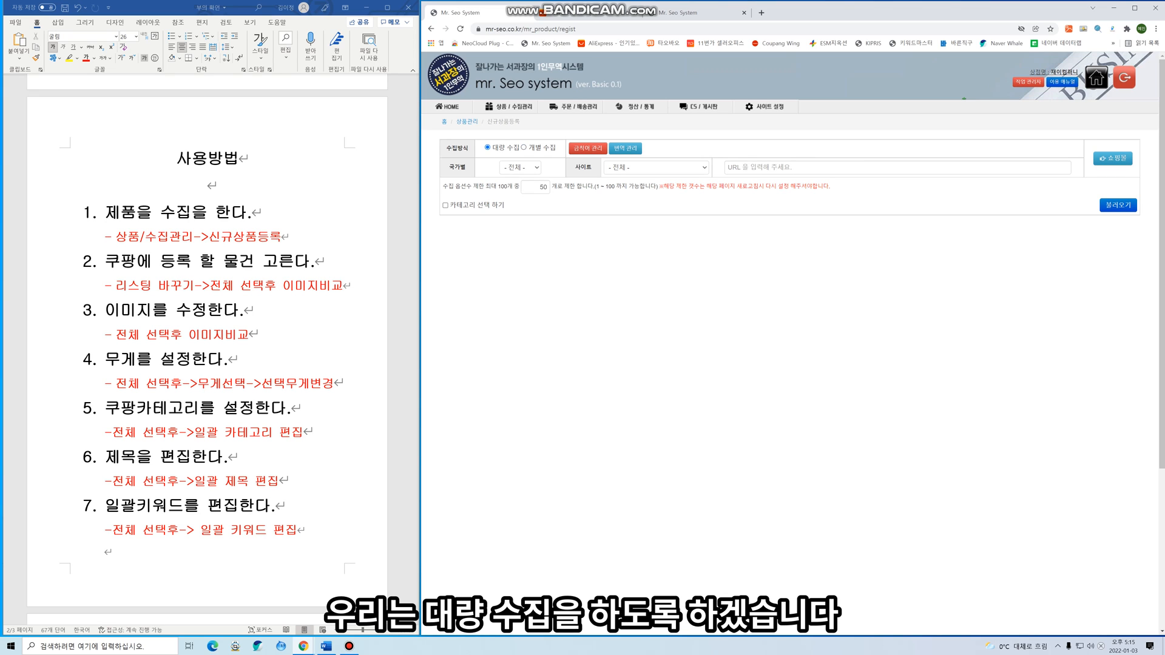
click(657, 167)
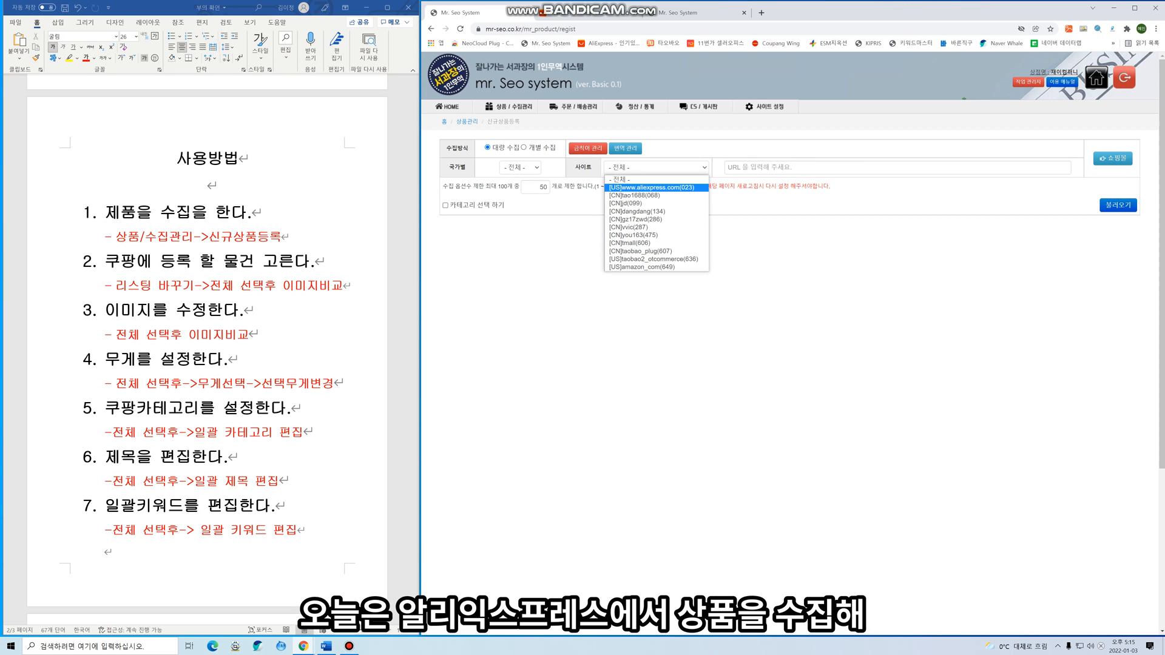
click(652, 187)
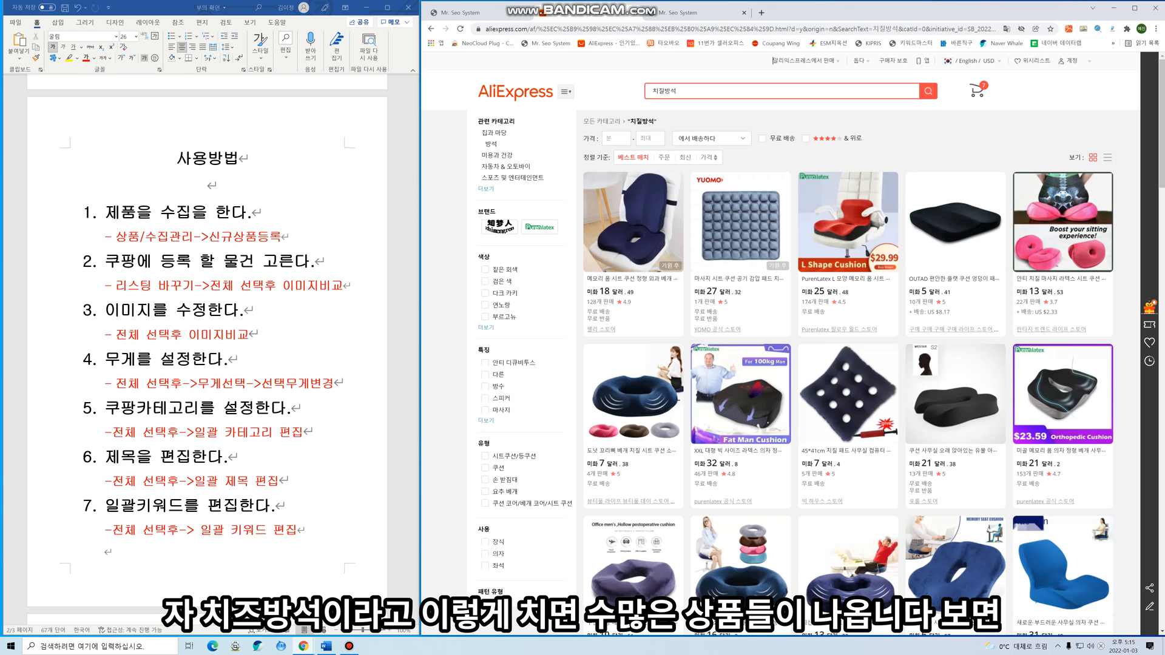
Look through the AliExpress results for 치질방석, then copy the page's URL into the collection URL of the product registration form
scroll(849, 364, down, 10)
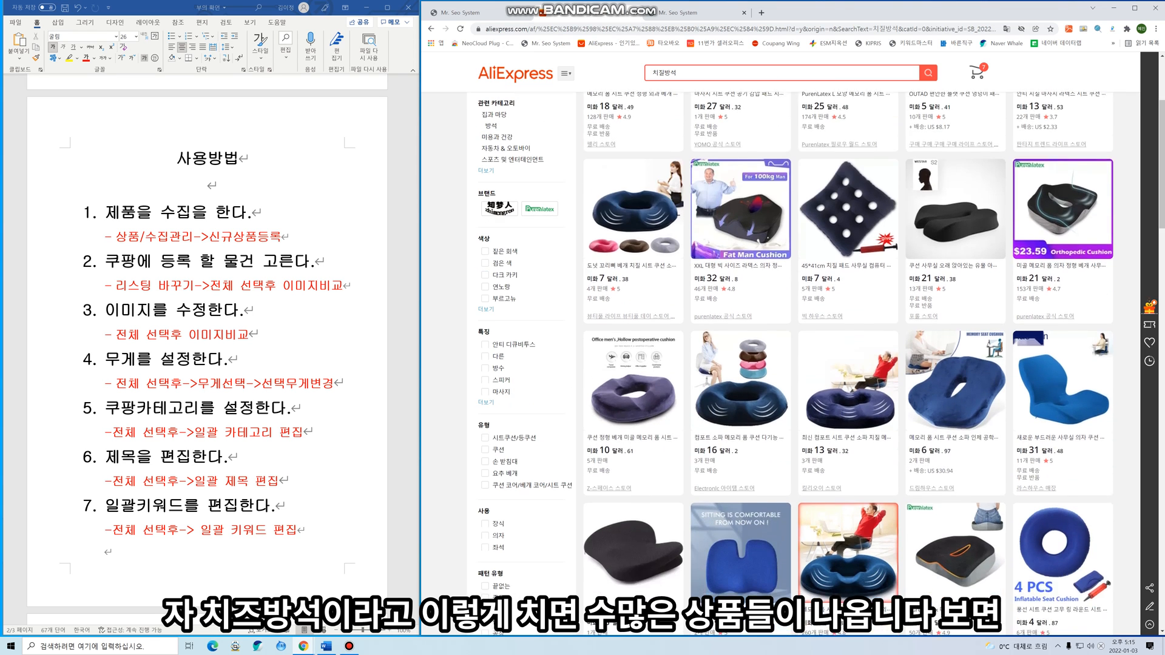
scroll(849, 364, down, 15)
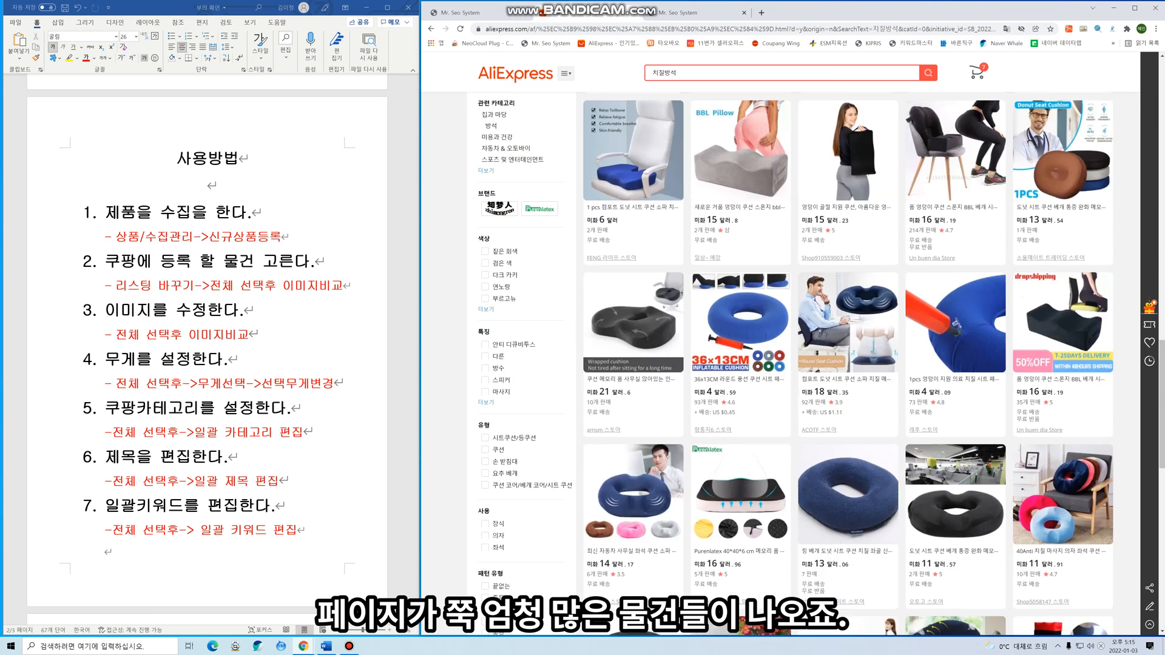
scroll(849, 364, up, 15)
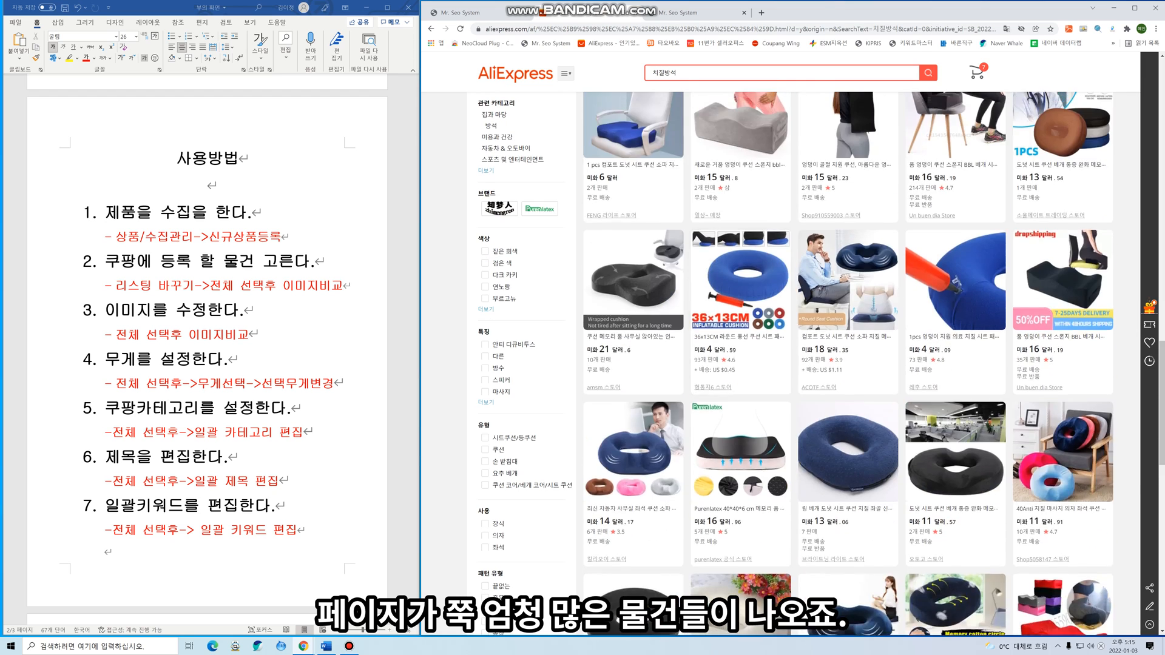
scroll(634, 242, up, 3)
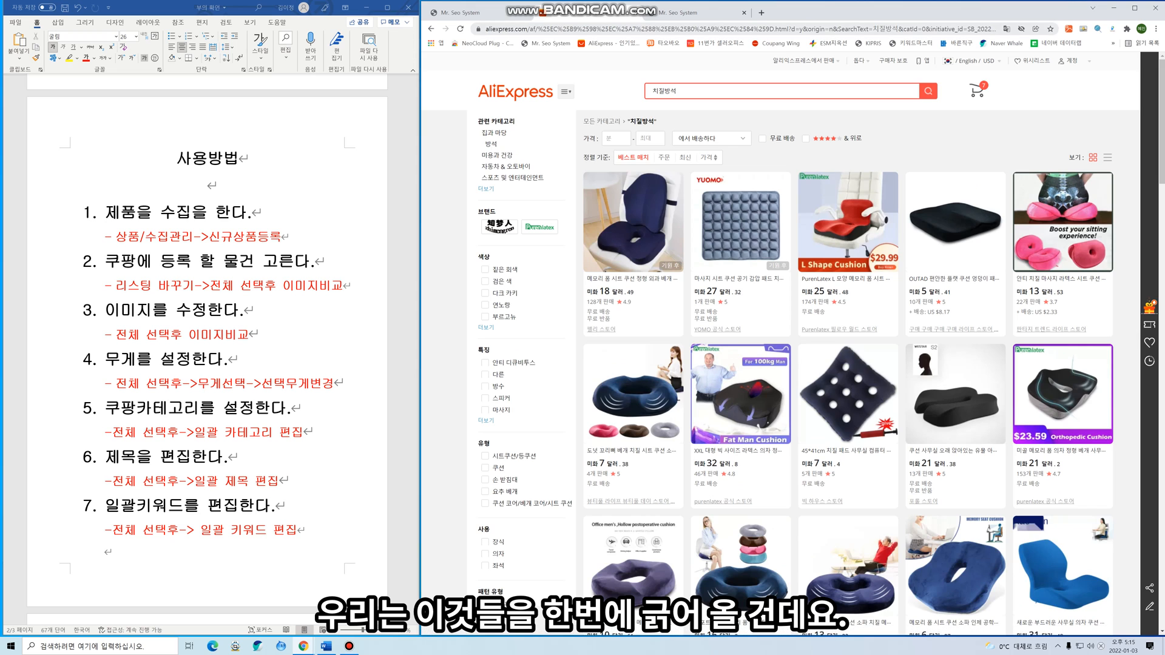
click(602, 29)
right_click(602, 30)
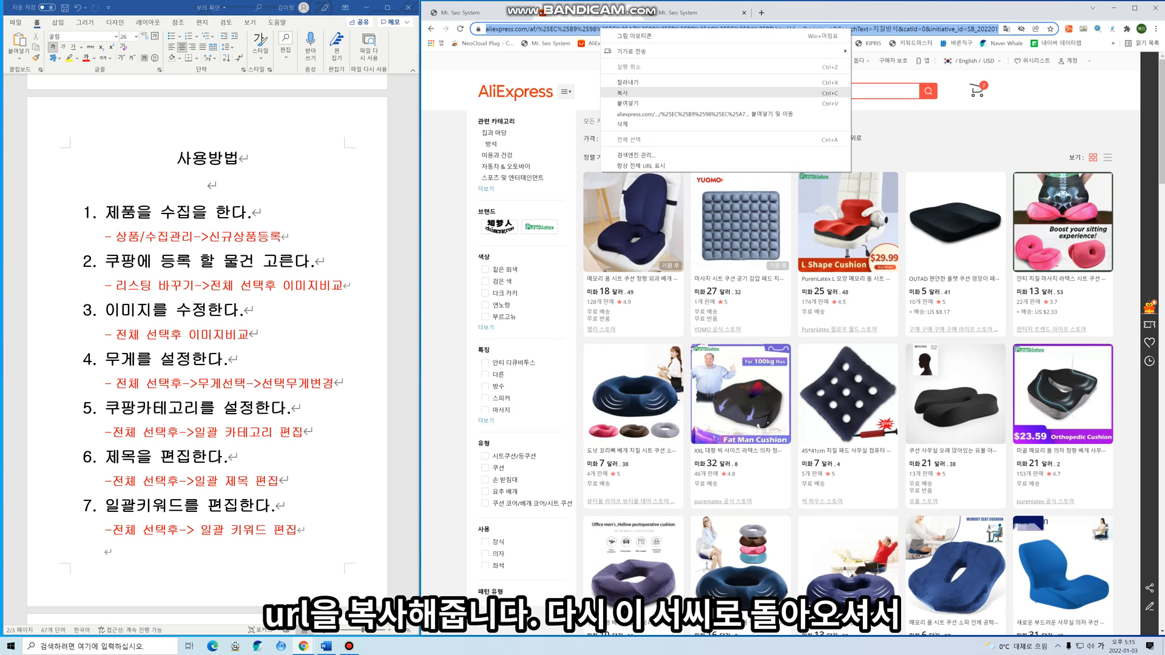
click(622, 93)
click(461, 12)
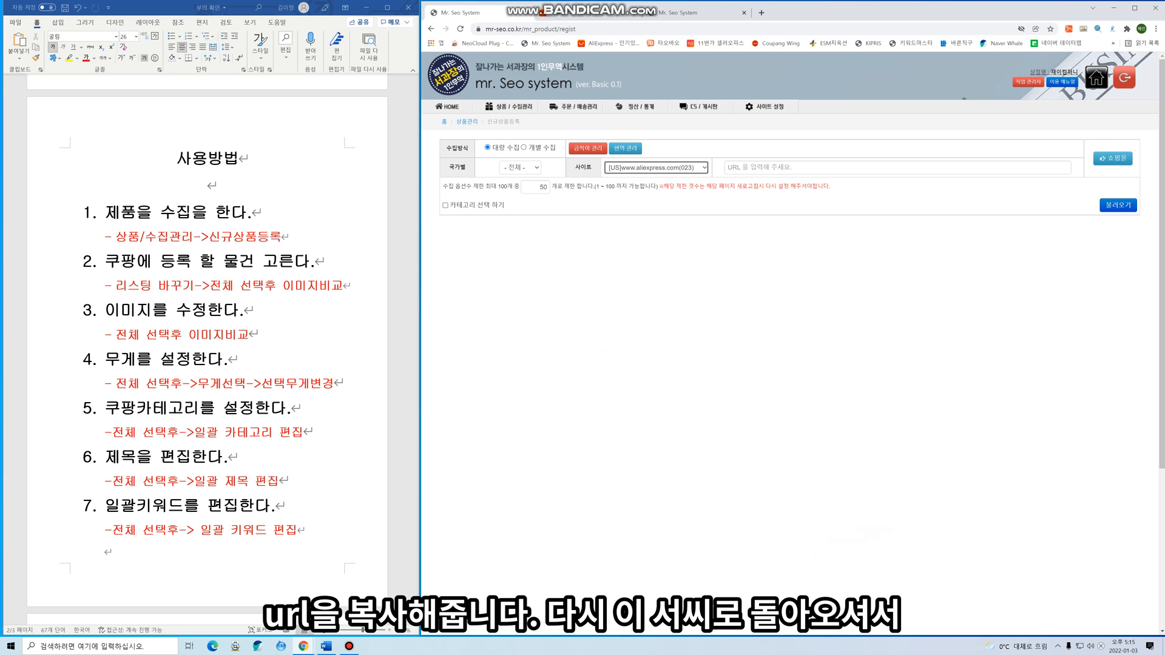
click(745, 168)
right_click(746, 169)
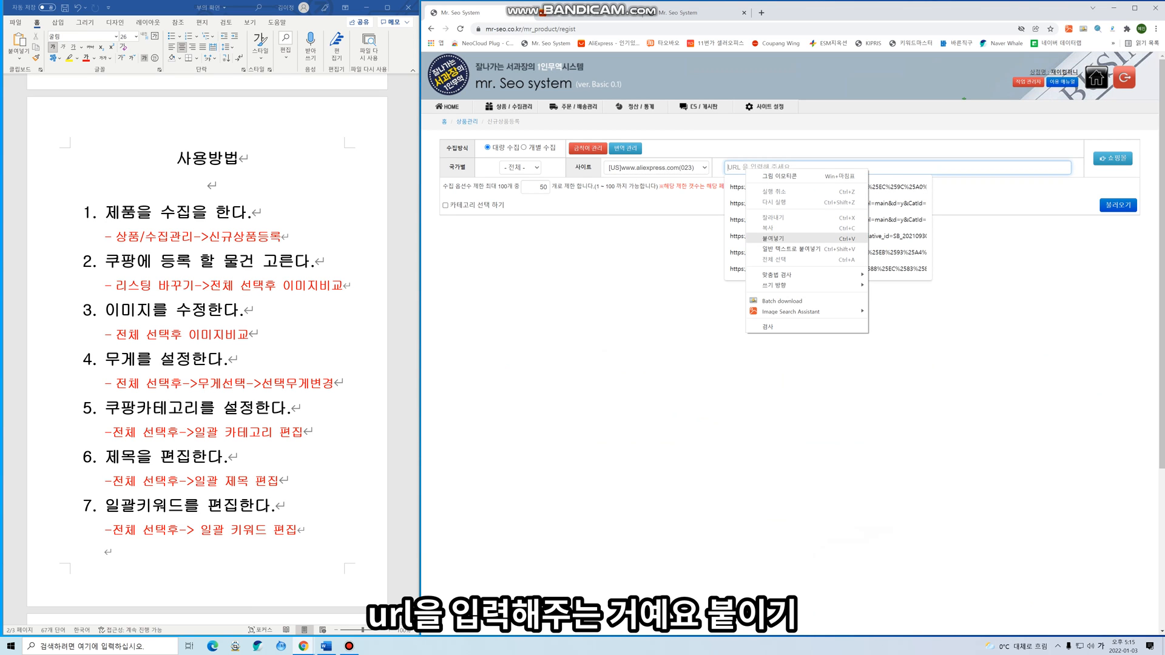
click(773, 238)
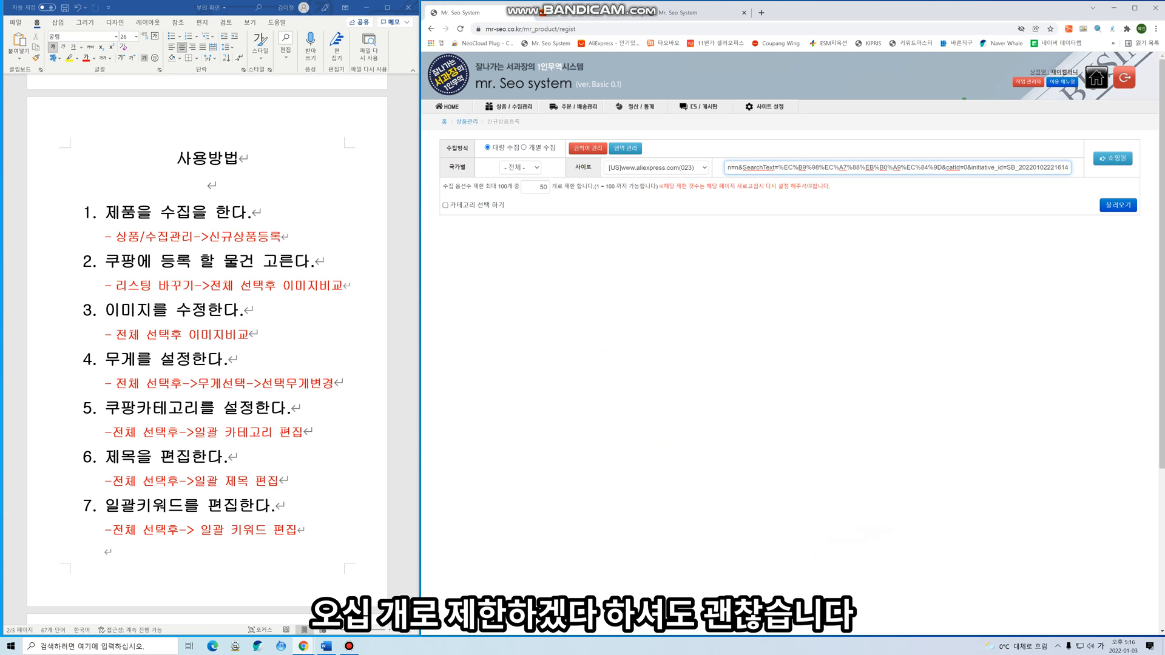
Limit the collected options to 100 and load the products from the entered URL
double_click(543, 187)
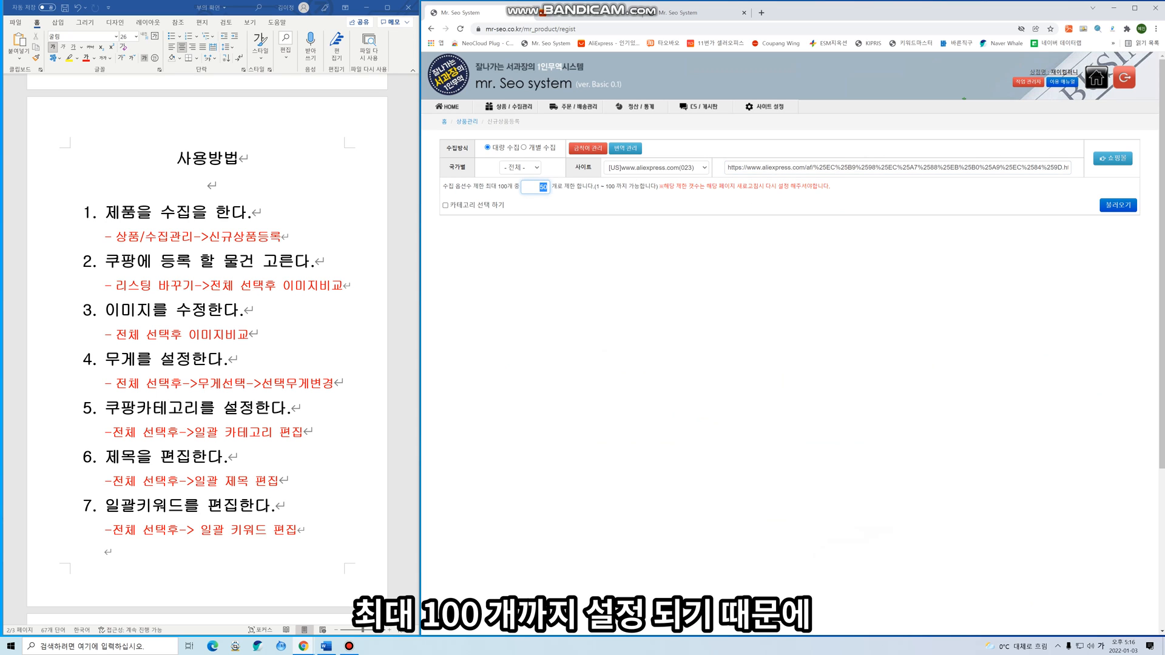
text(100)
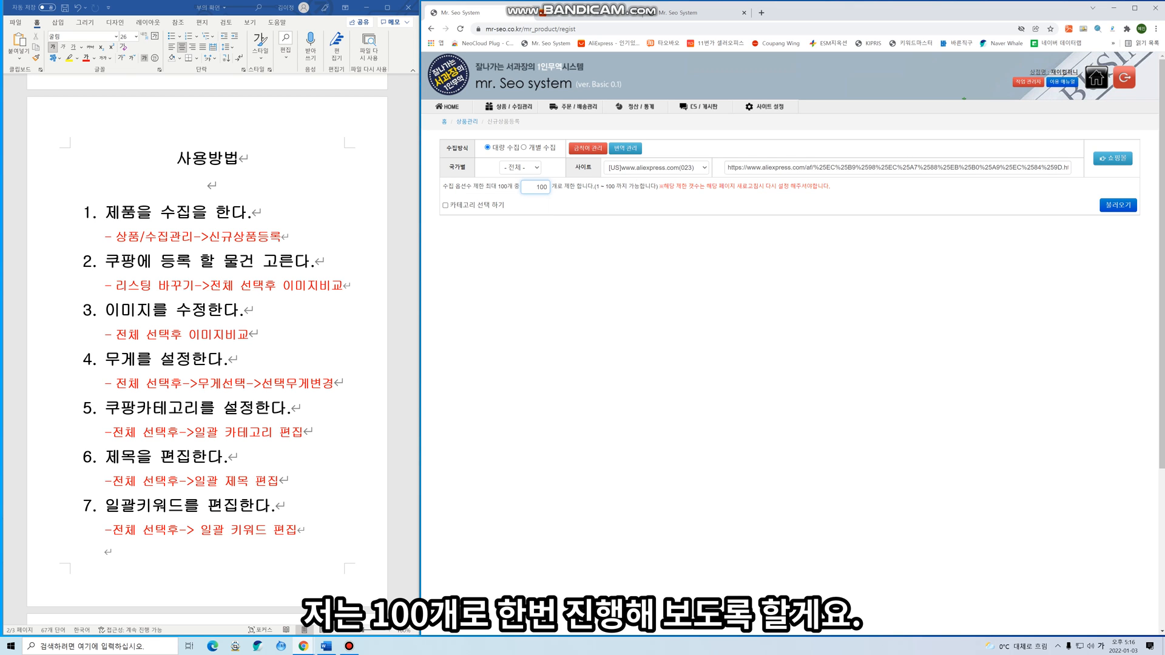
click(1118, 204)
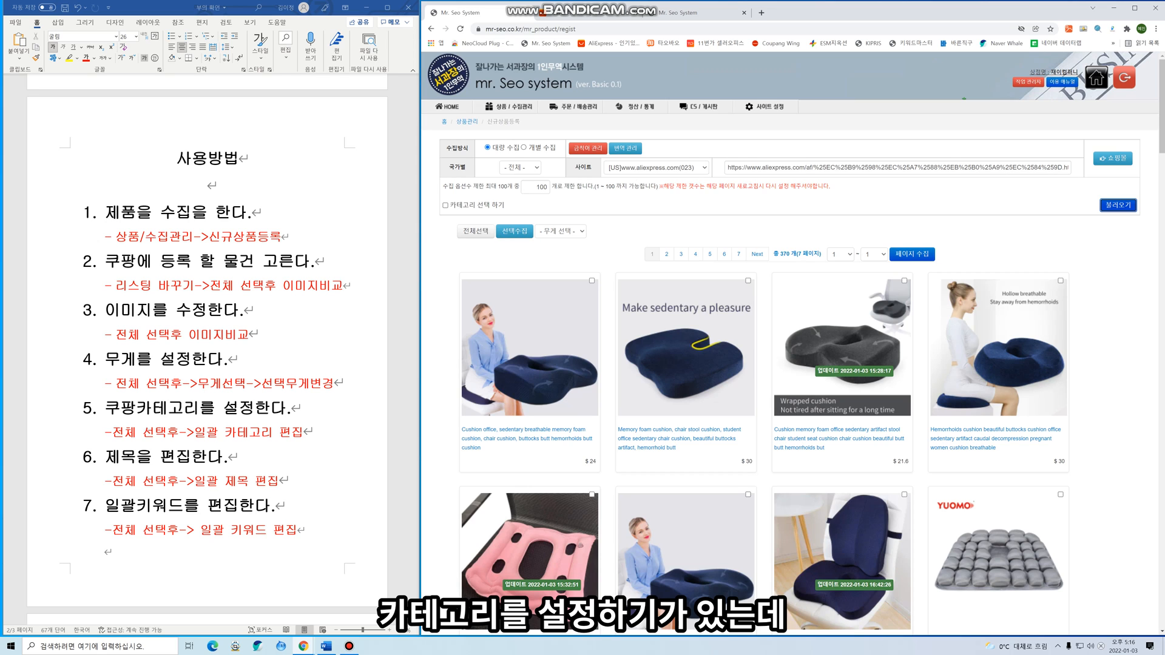
Enable category selection, assign the 도넛방석 category, and collect result pages 1 to 5
click(445, 206)
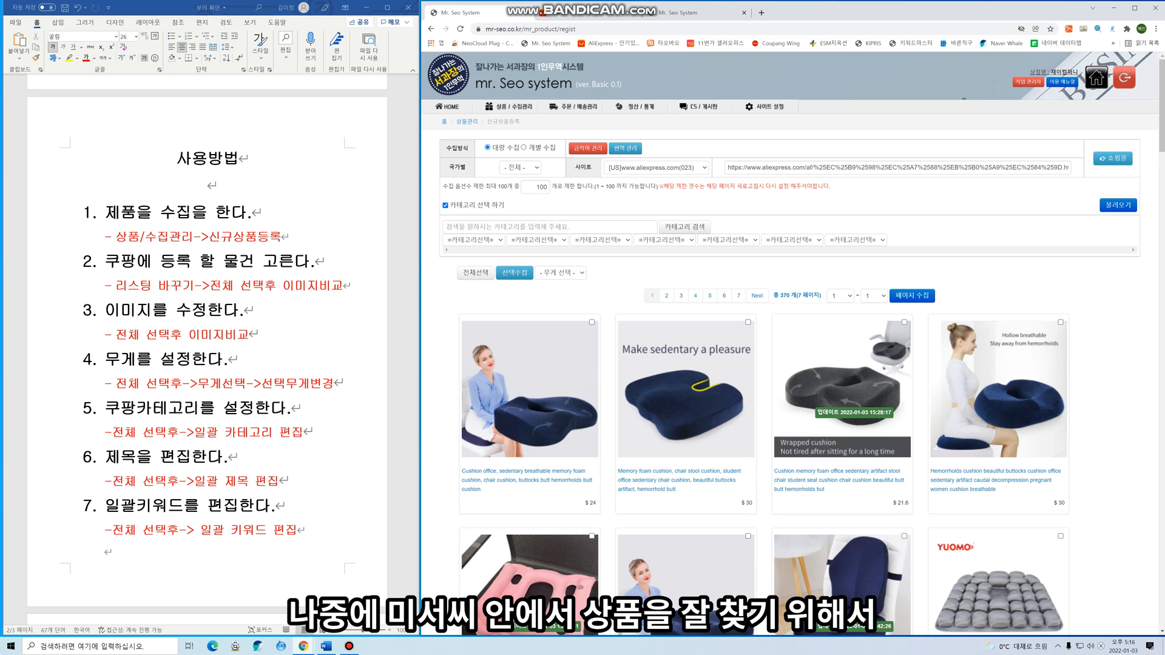
click(510, 227)
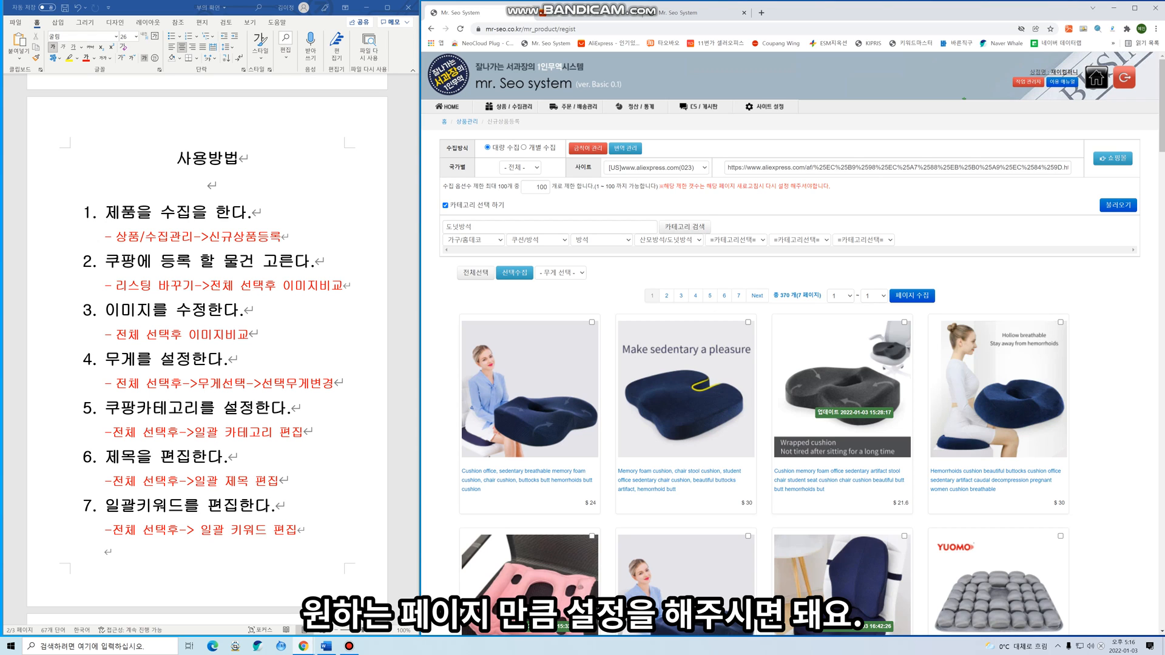
click(874, 296)
click(872, 340)
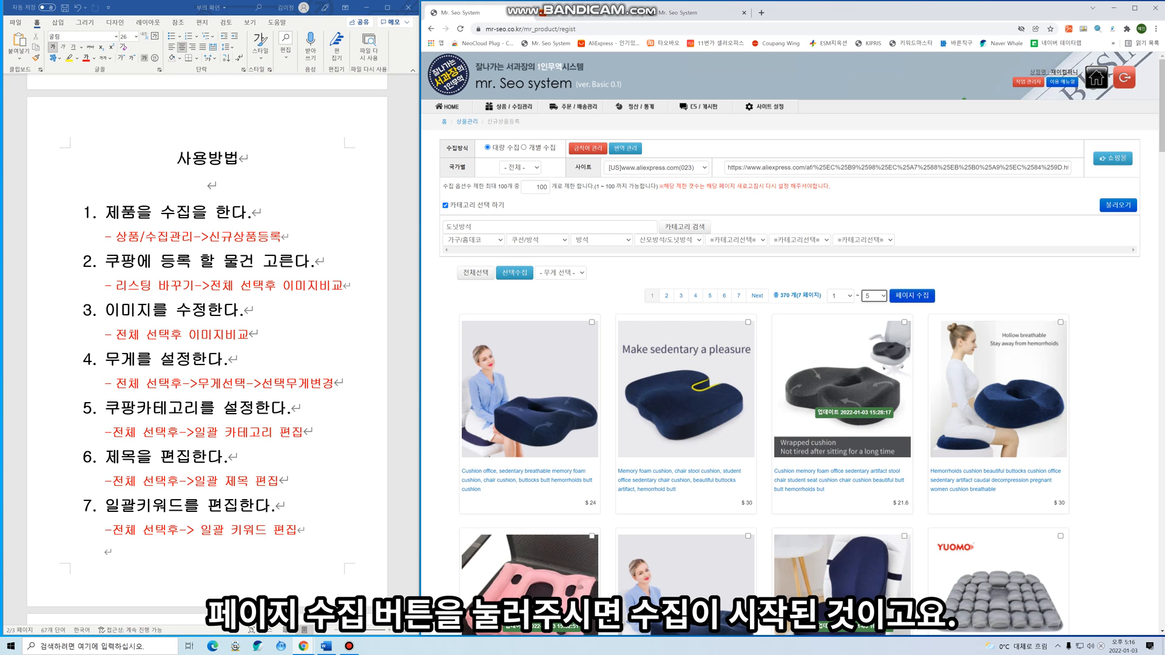
click(911, 295)
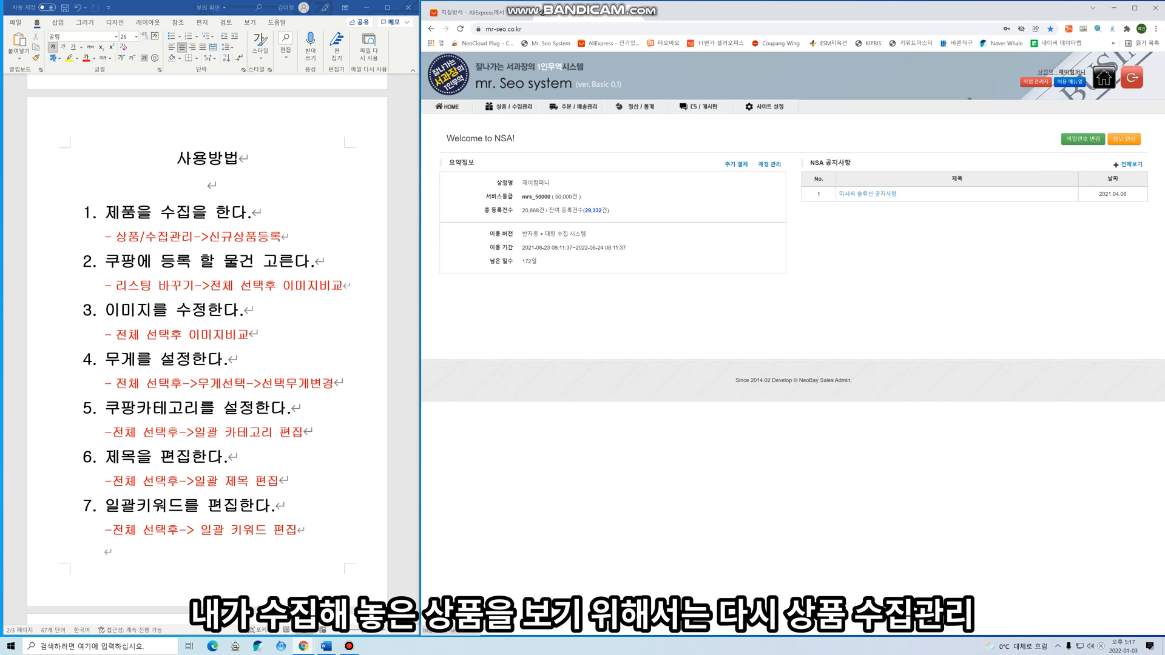
Open the my products list (나의상품리스트) and filter it by the 도넛방석 category
click(508, 107)
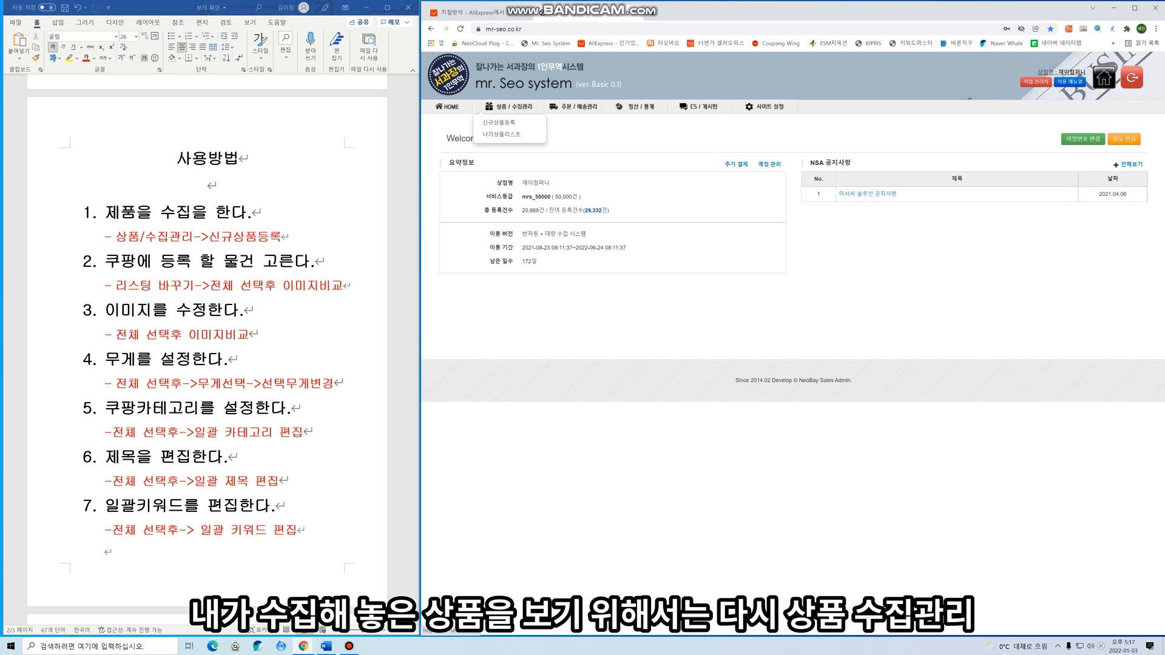
click(510, 134)
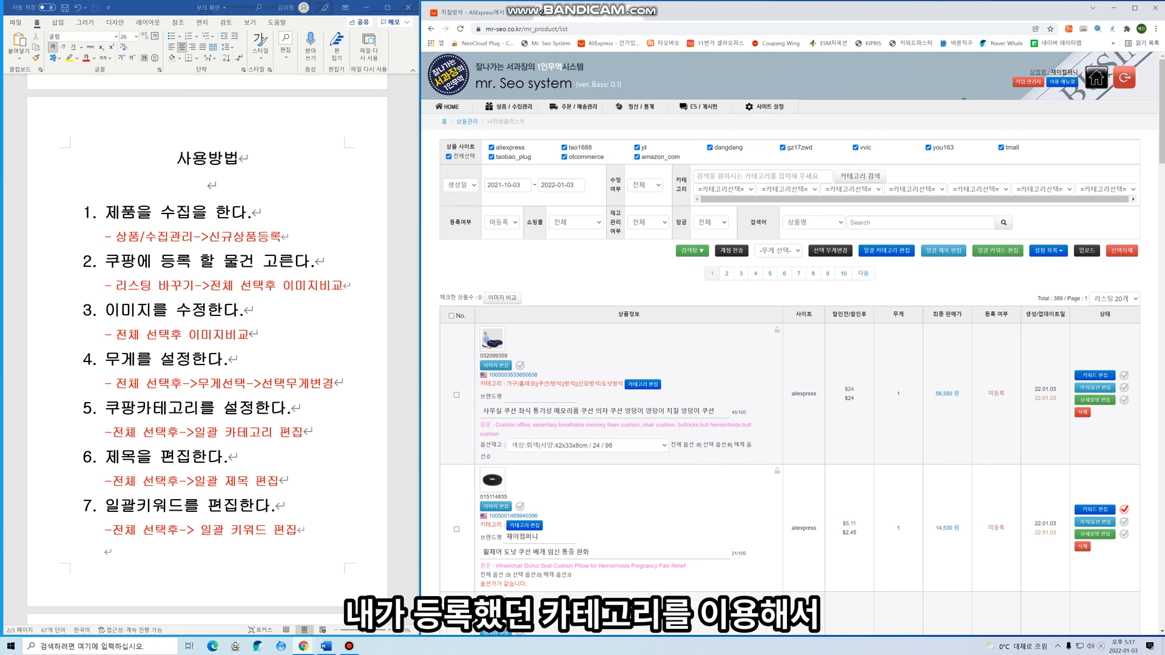
click(763, 177)
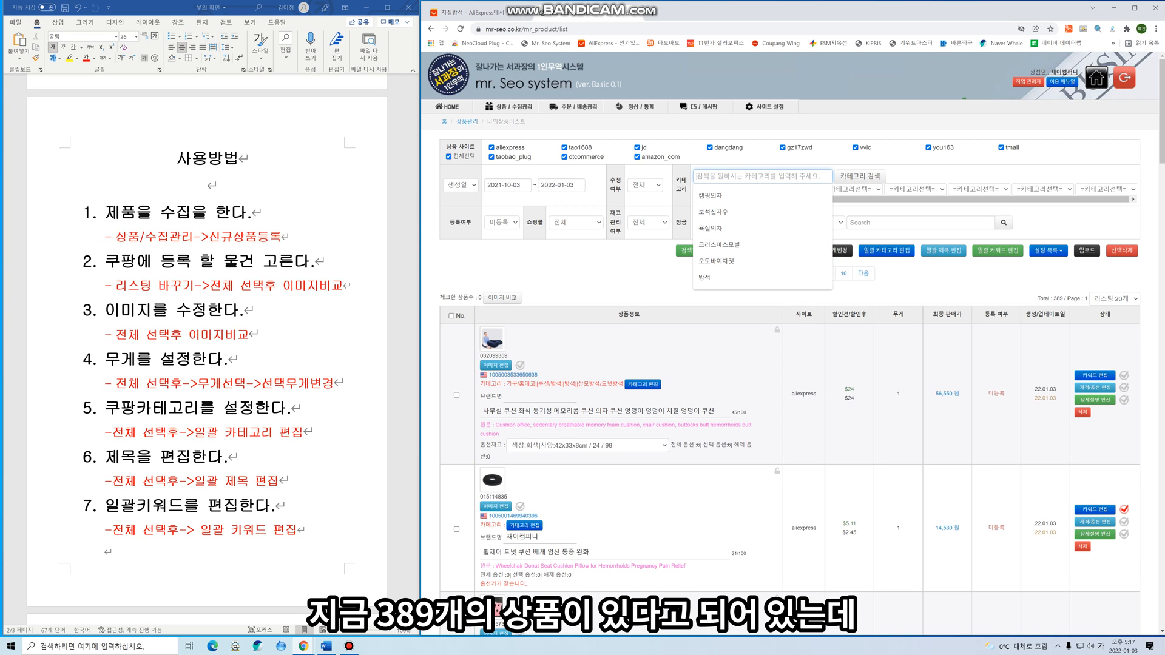
click(982, 284)
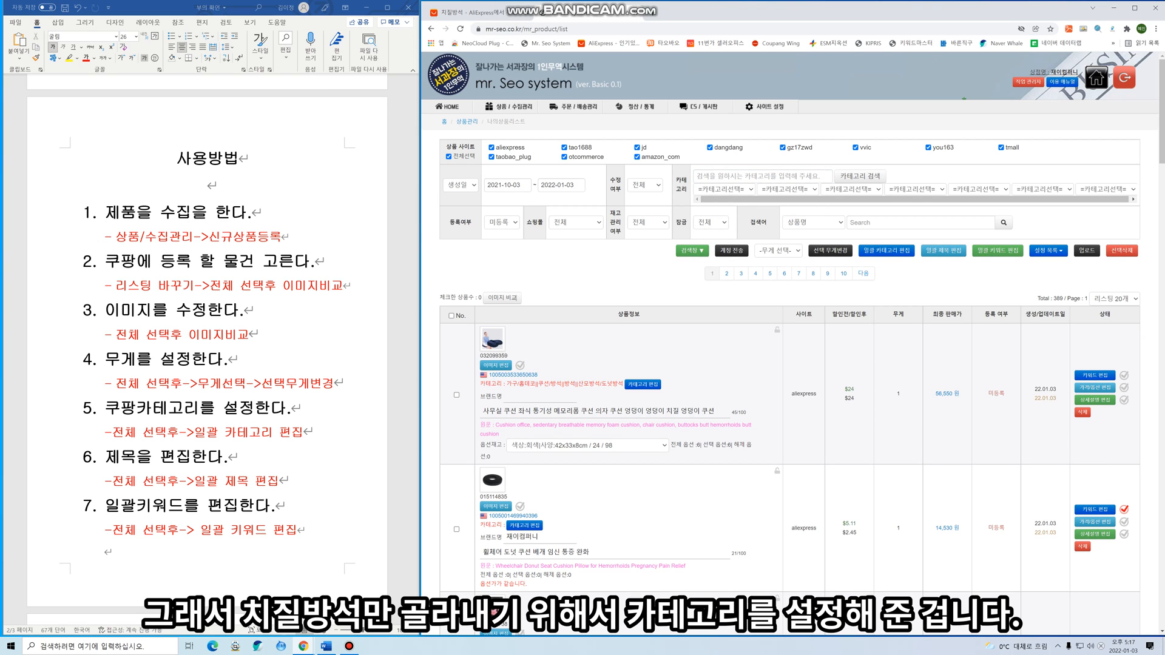
click(746, 177)
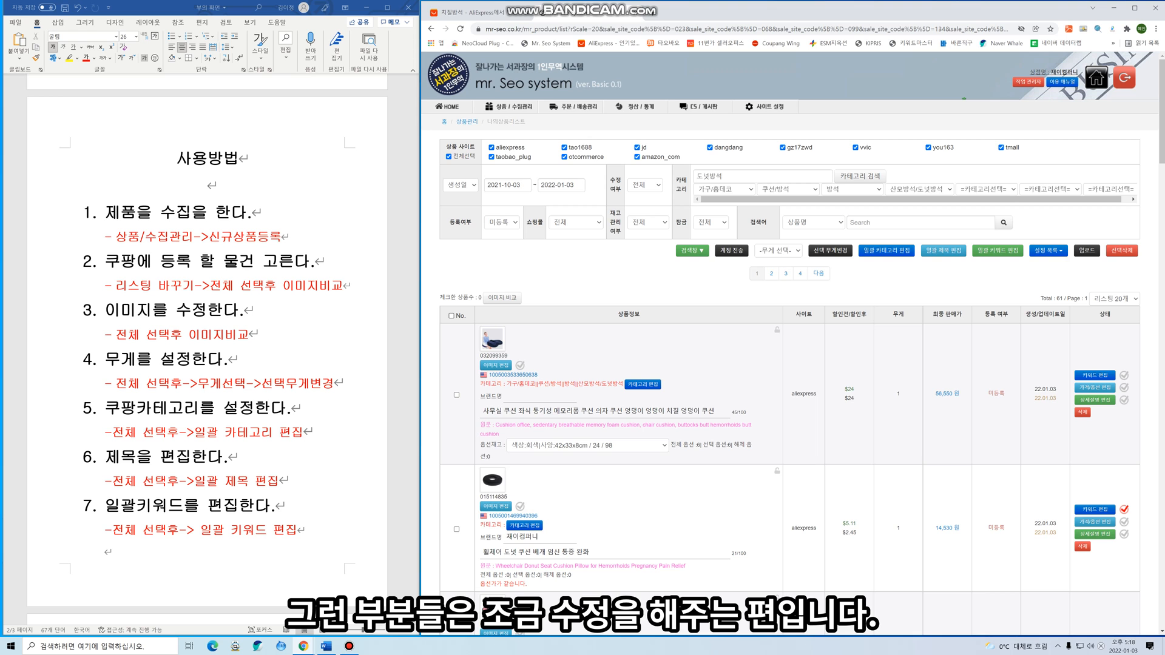
Select all products on the current list page, view them in the image comparison (이미지 비교), and close it
click(452, 315)
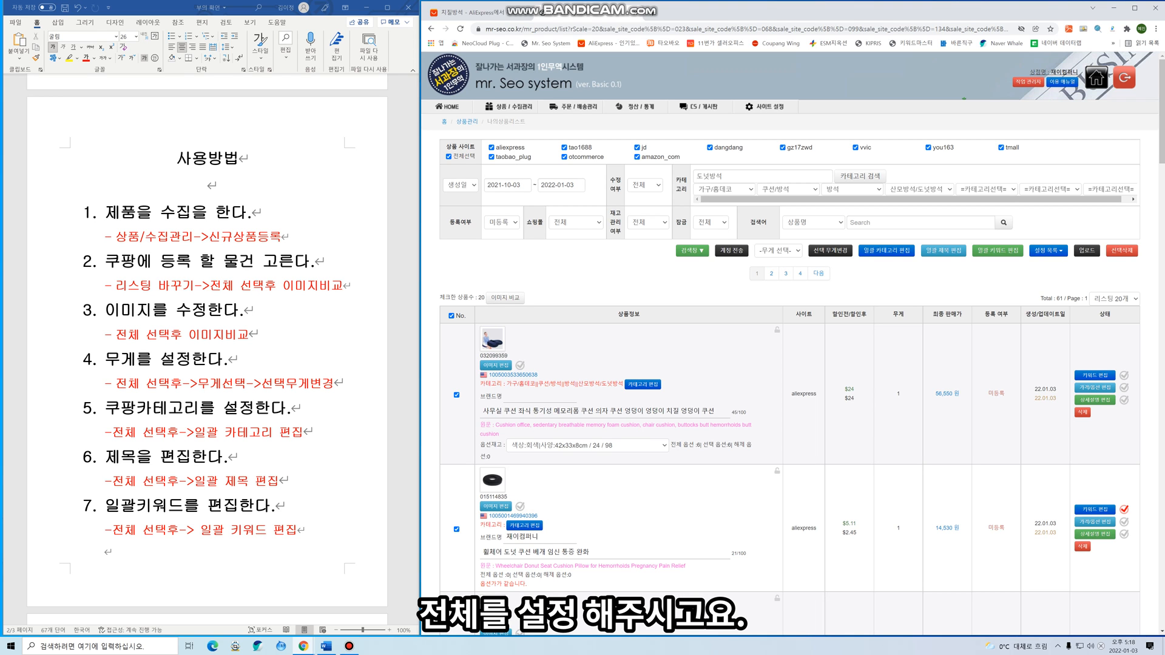
click(505, 297)
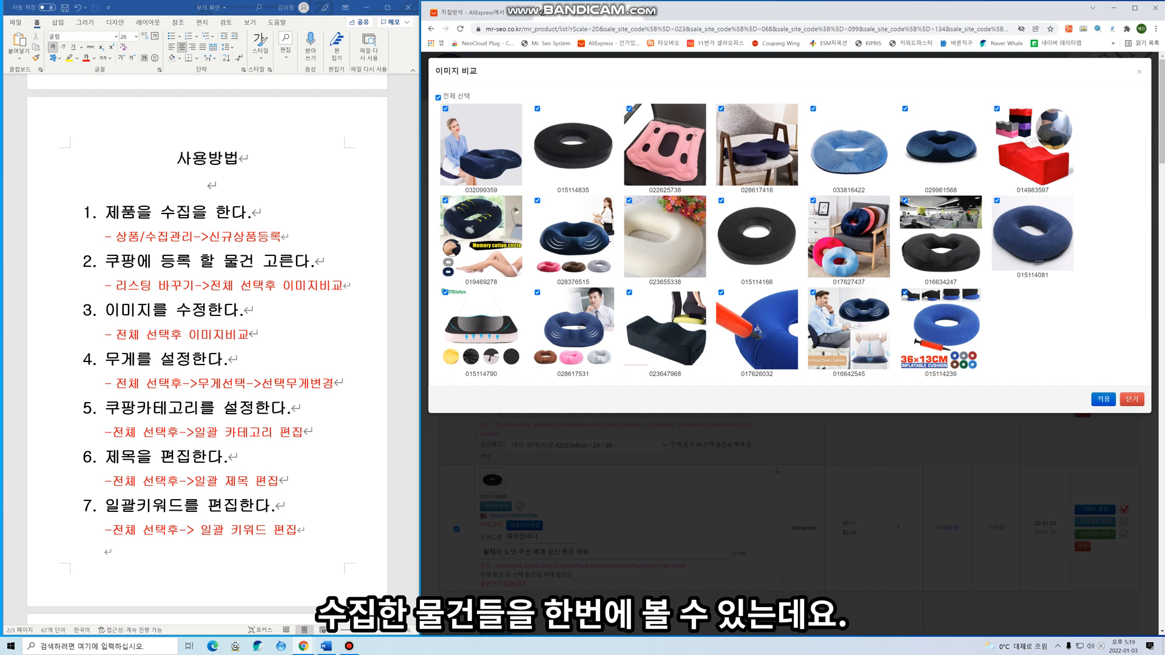
click(1132, 399)
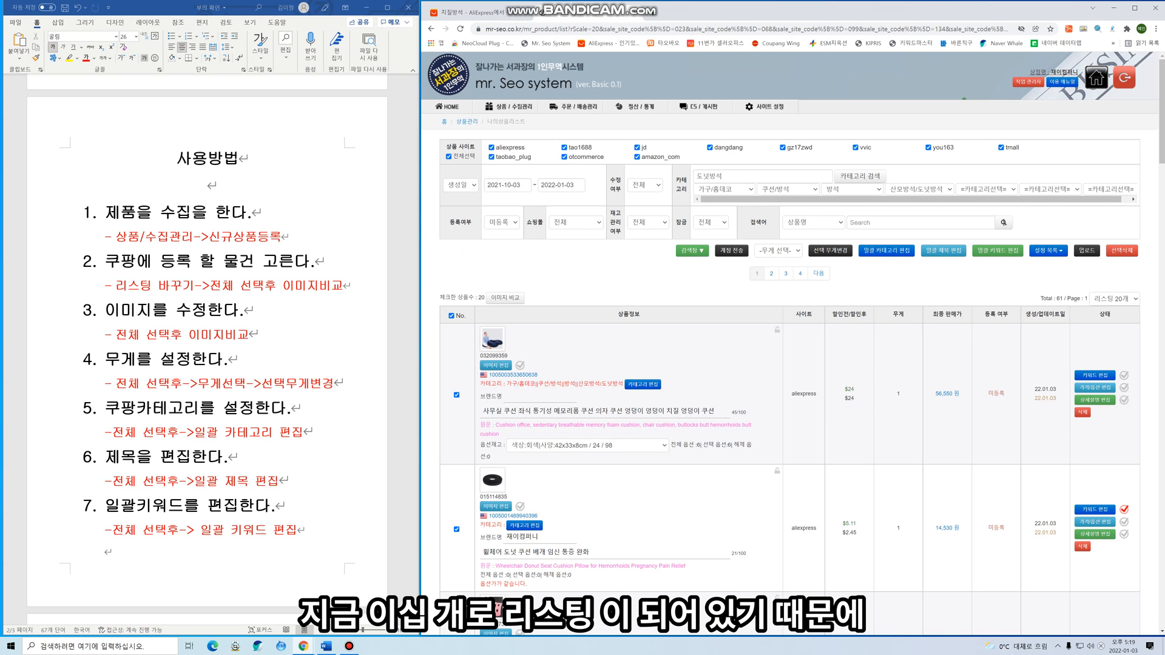
Set the list to 100 products per page and review all selected products in the image comparison
click(1115, 298)
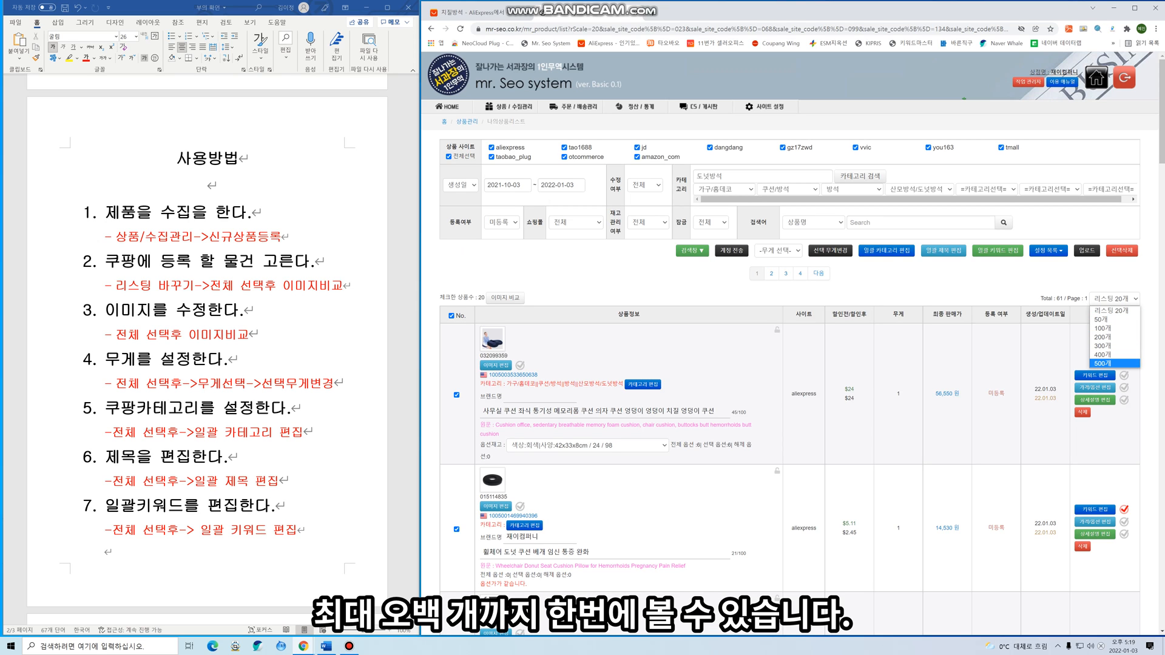
click(1104, 328)
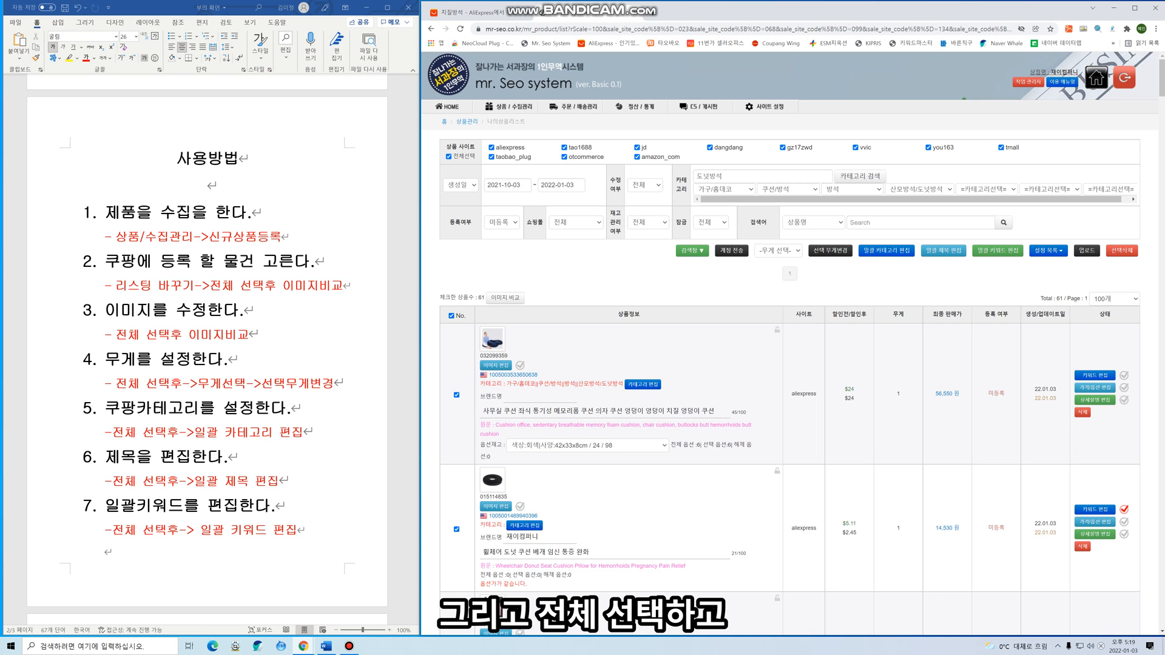
click(505, 297)
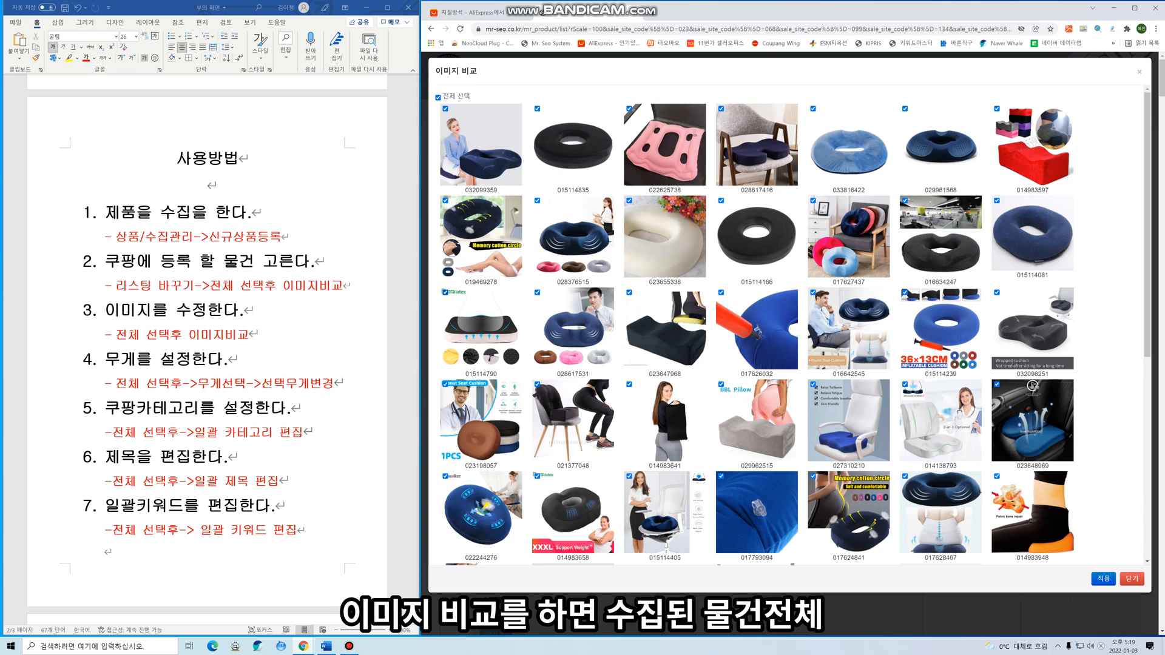
scroll(792, 324, down, 6)
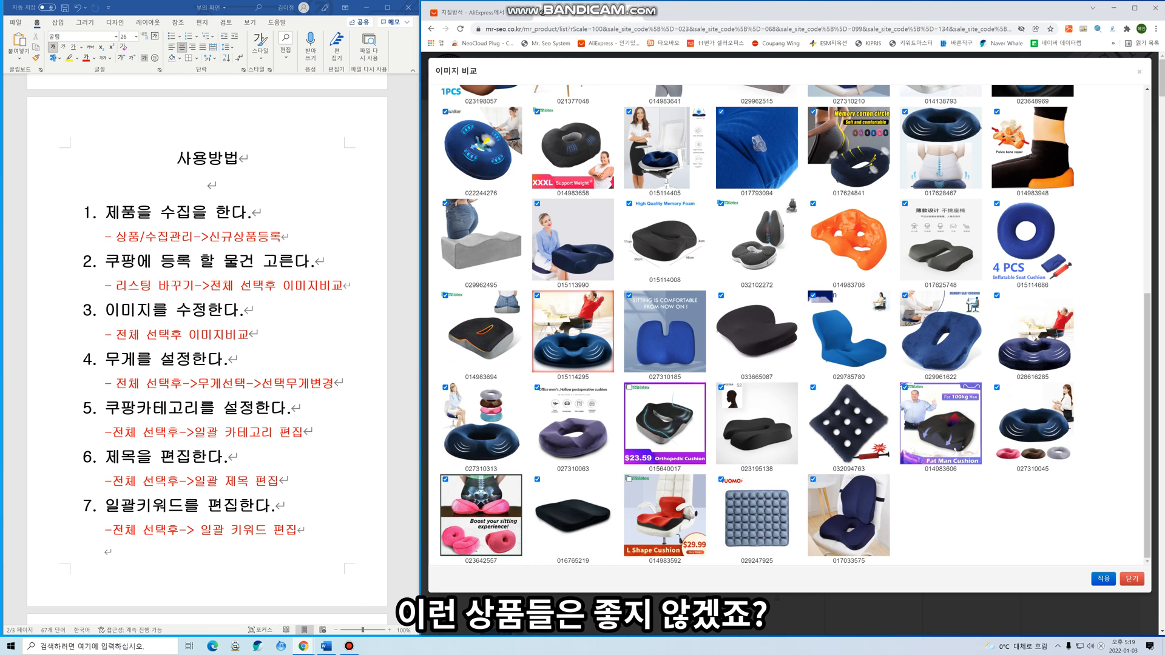
Exclude the cushion whose image shows the $23.59 price from the image comparison and apply the selection
scroll(788, 325, up, 6)
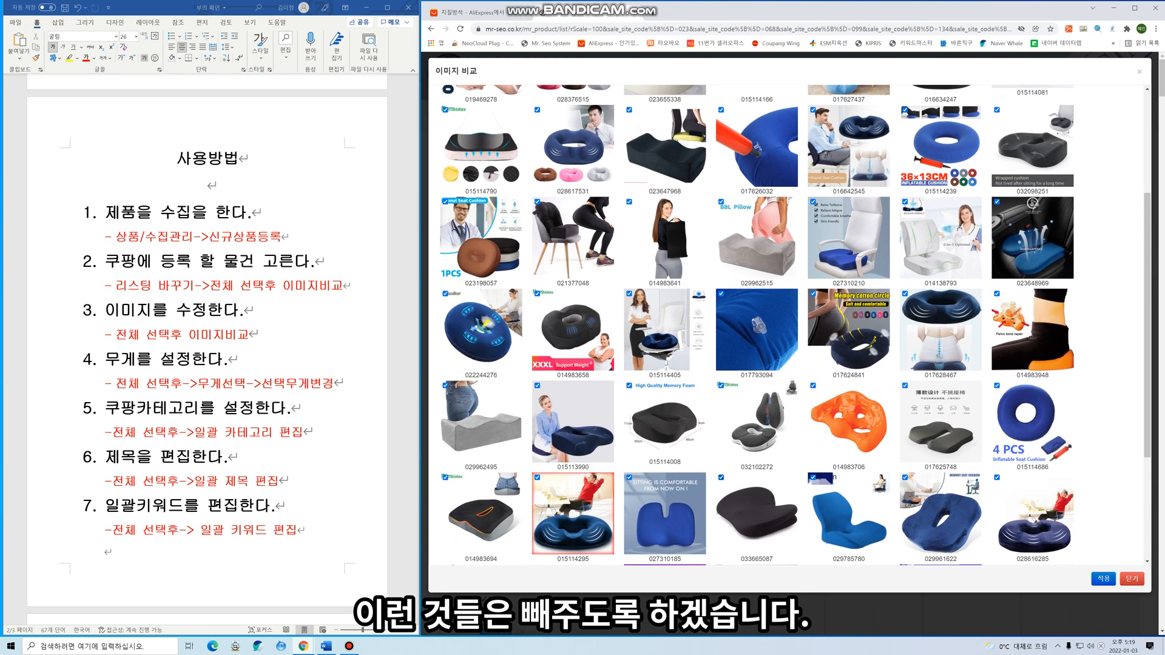
scroll(789, 325, down, 5)
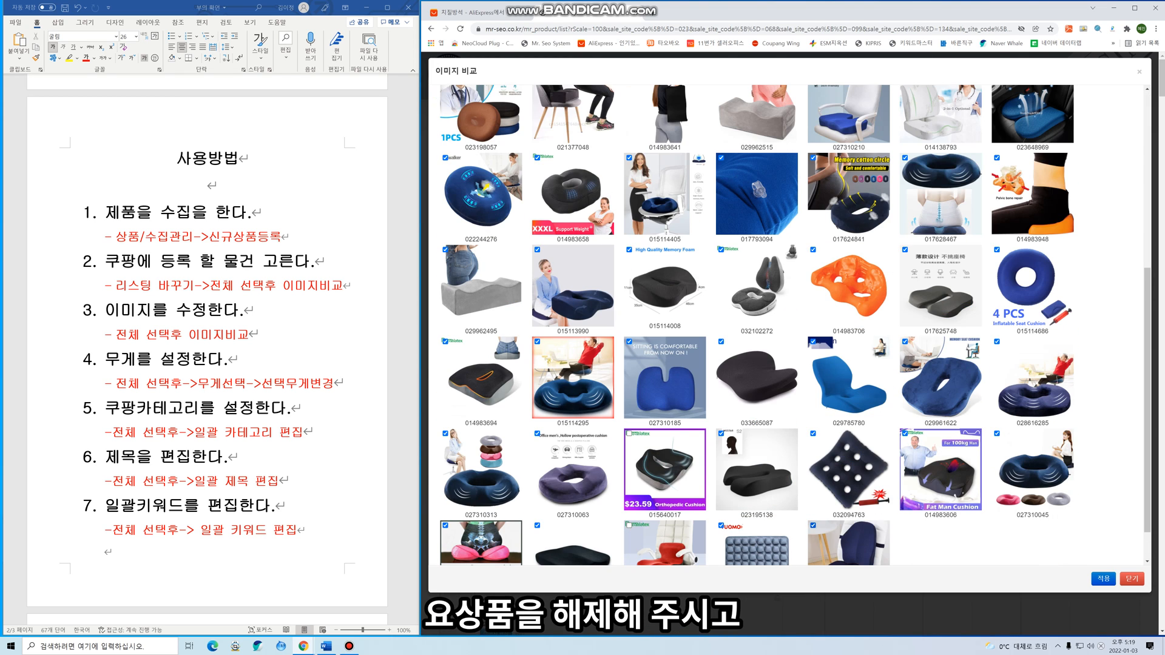
click(1102, 578)
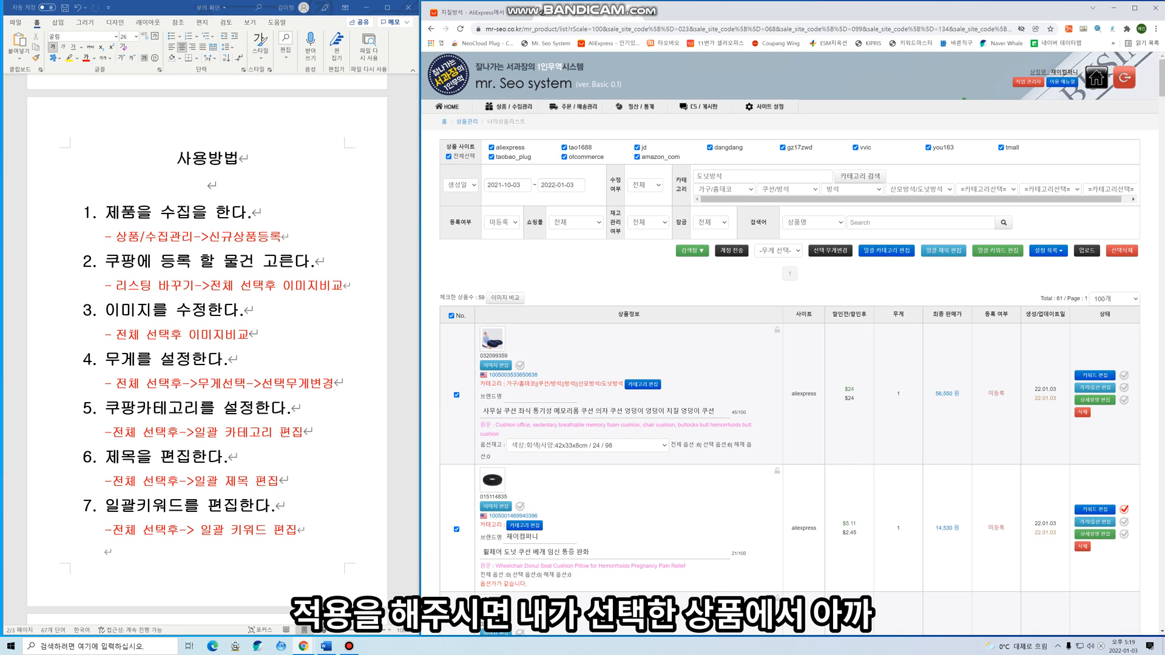
Find the excluded coccyx memory foam cushion in the product list and open its image editor (이미지 편집)
scroll(789, 343, down, 9)
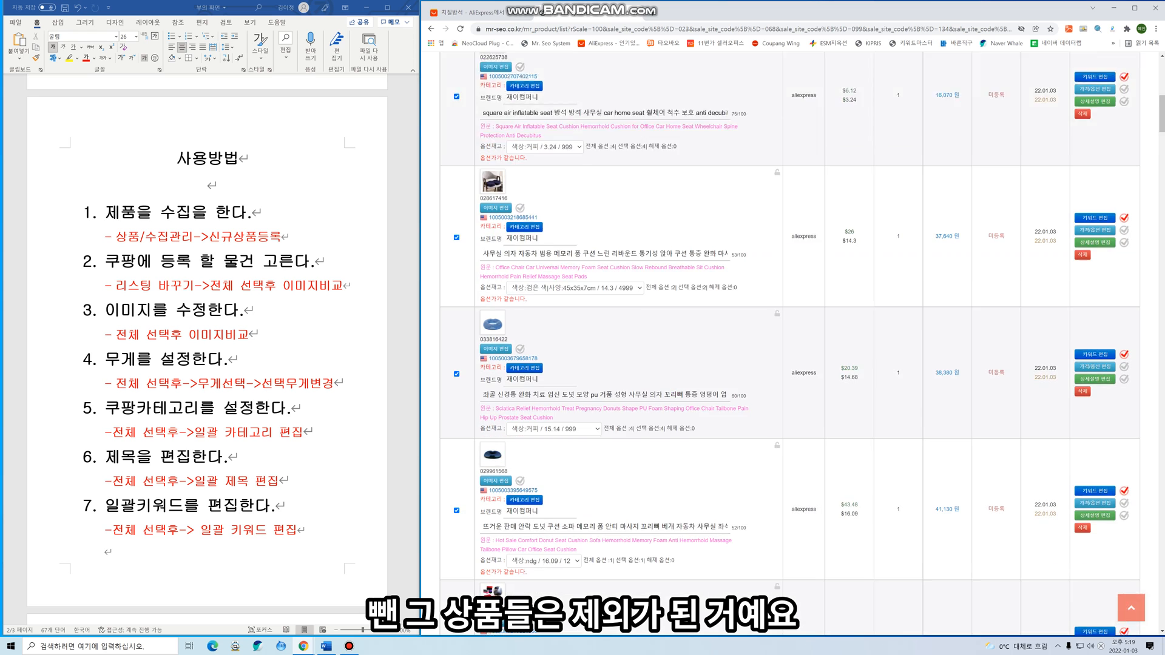
scroll(789, 354, down, 10)
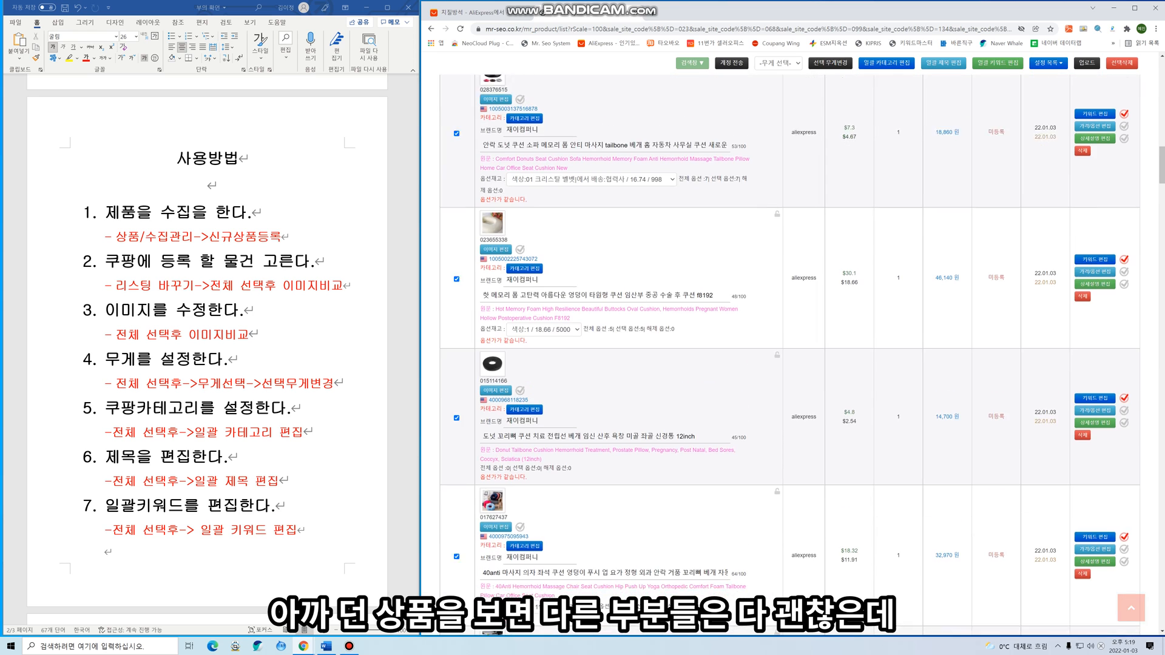
scroll(788, 355, down, 10)
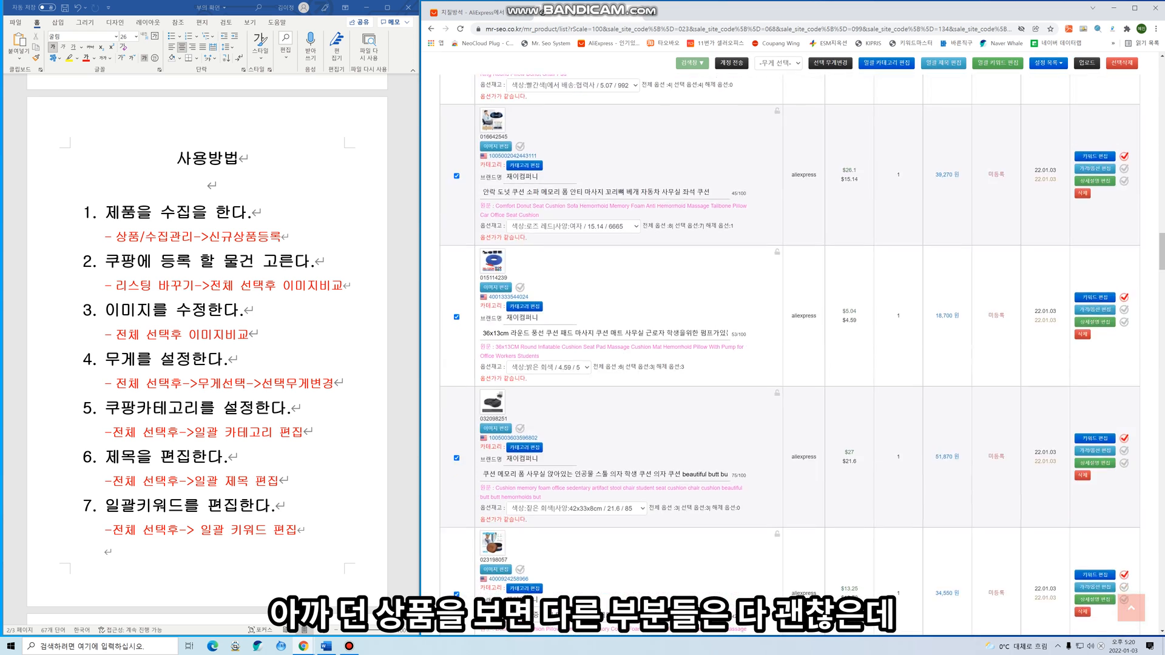
scroll(788, 354, down, 10)
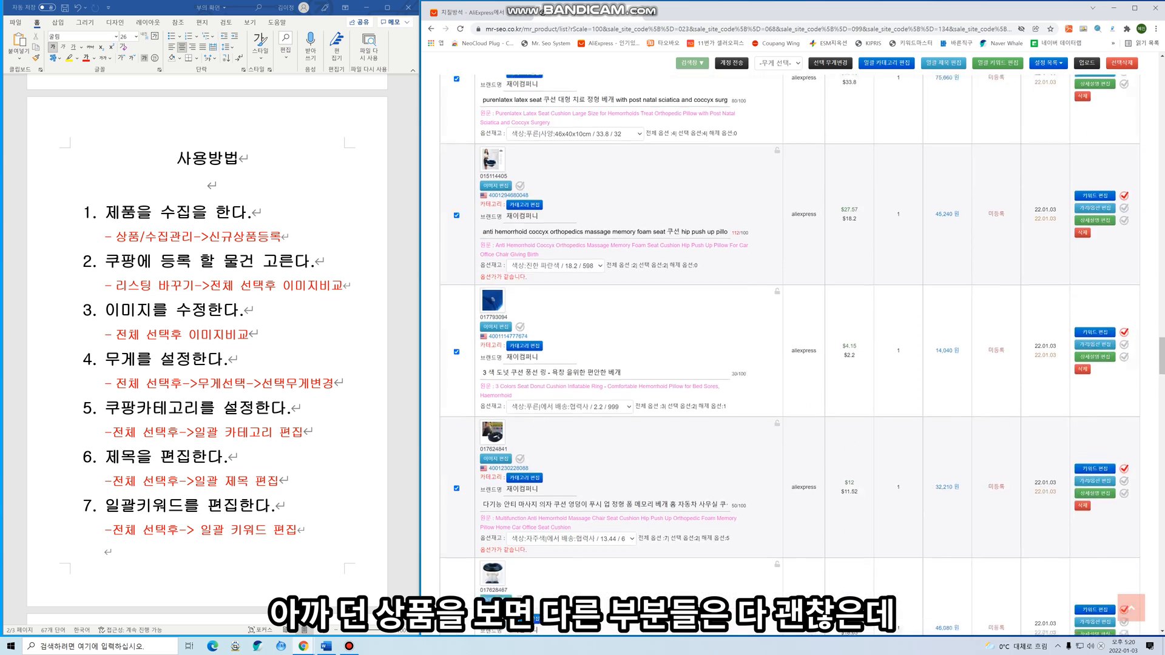
scroll(789, 355, down, 10)
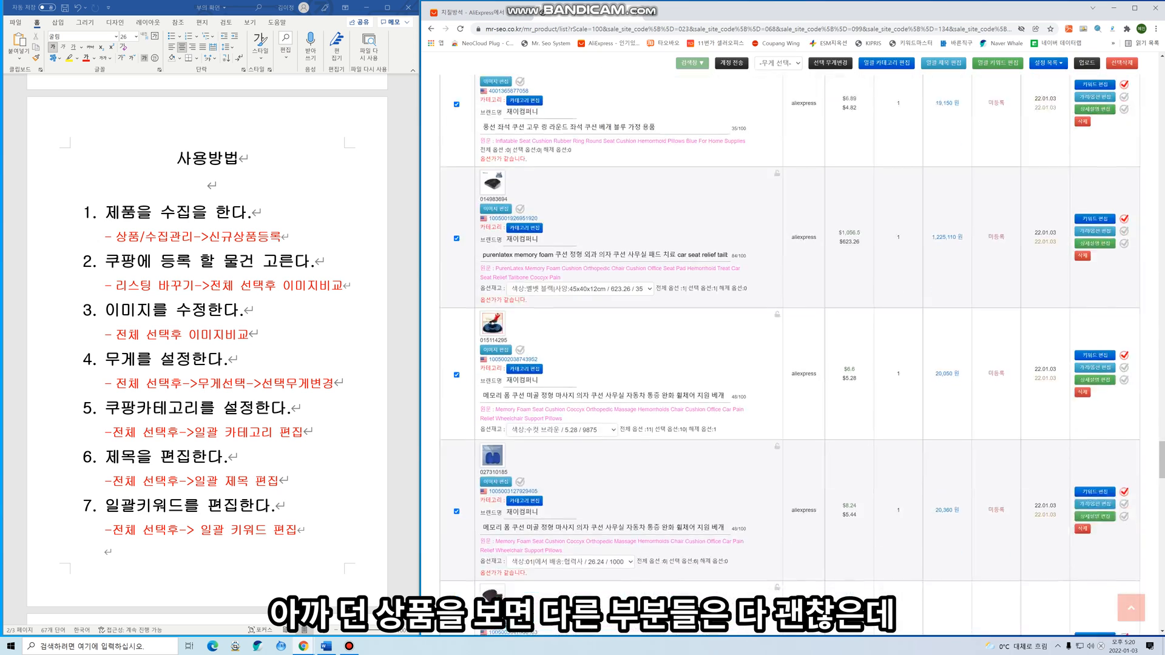
scroll(789, 355, down, 10)
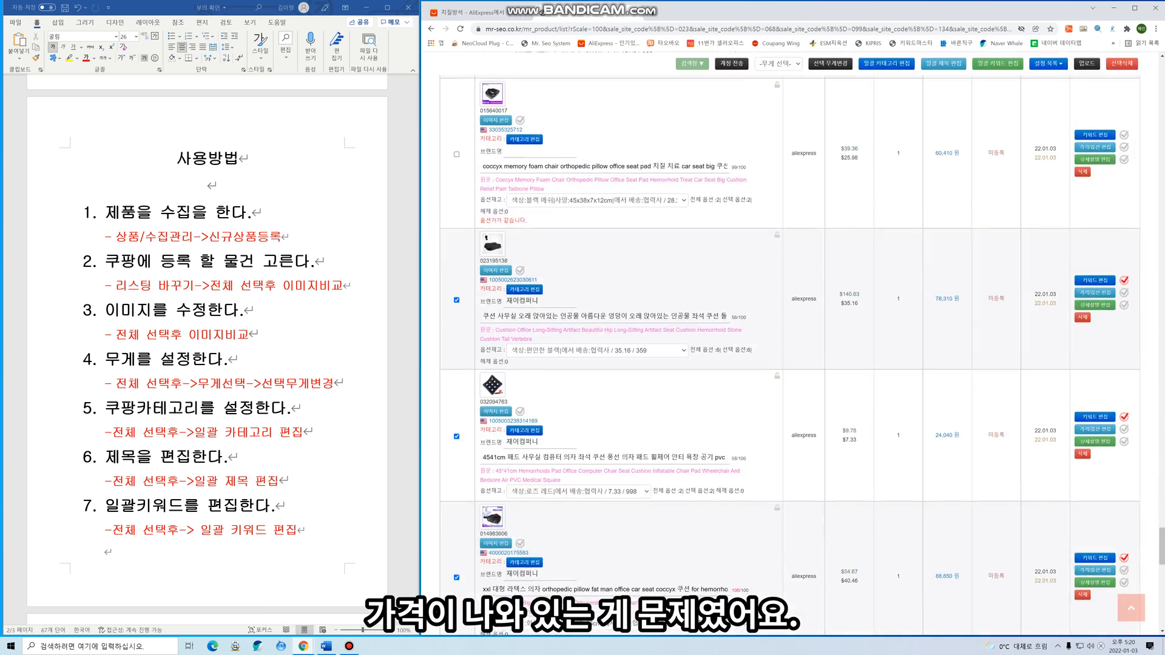
scroll(789, 355, up, 2)
click(495, 256)
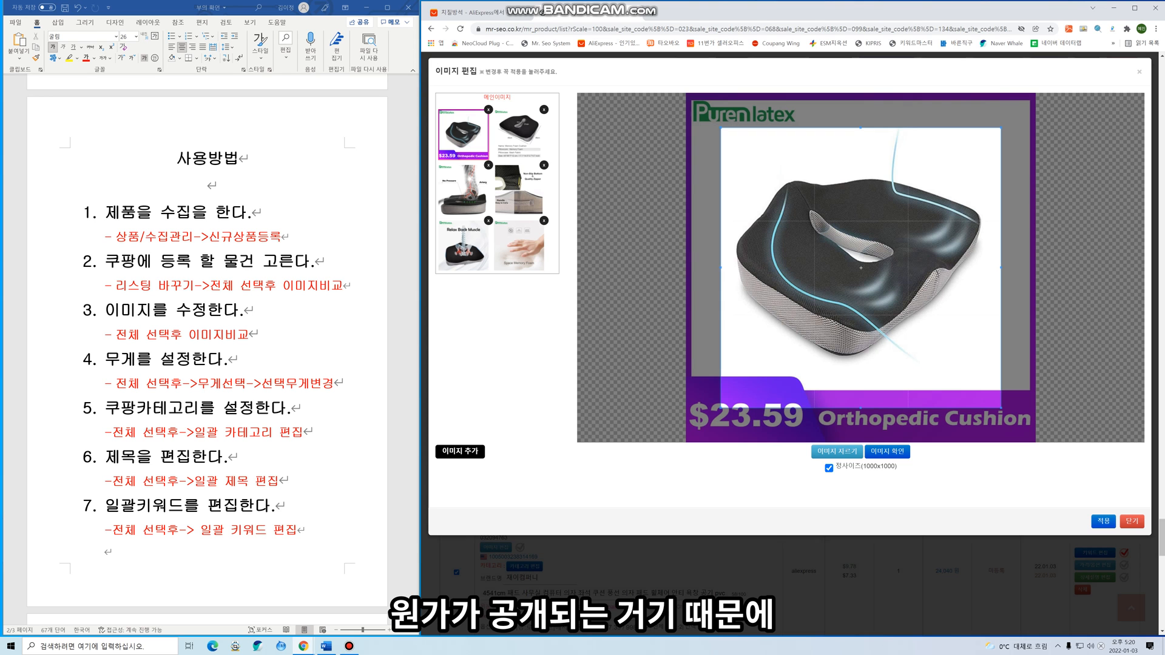
Crop the main image to the cushion without the logo and price banner, apply it, and select the product again
drag(861, 267, 853, 264)
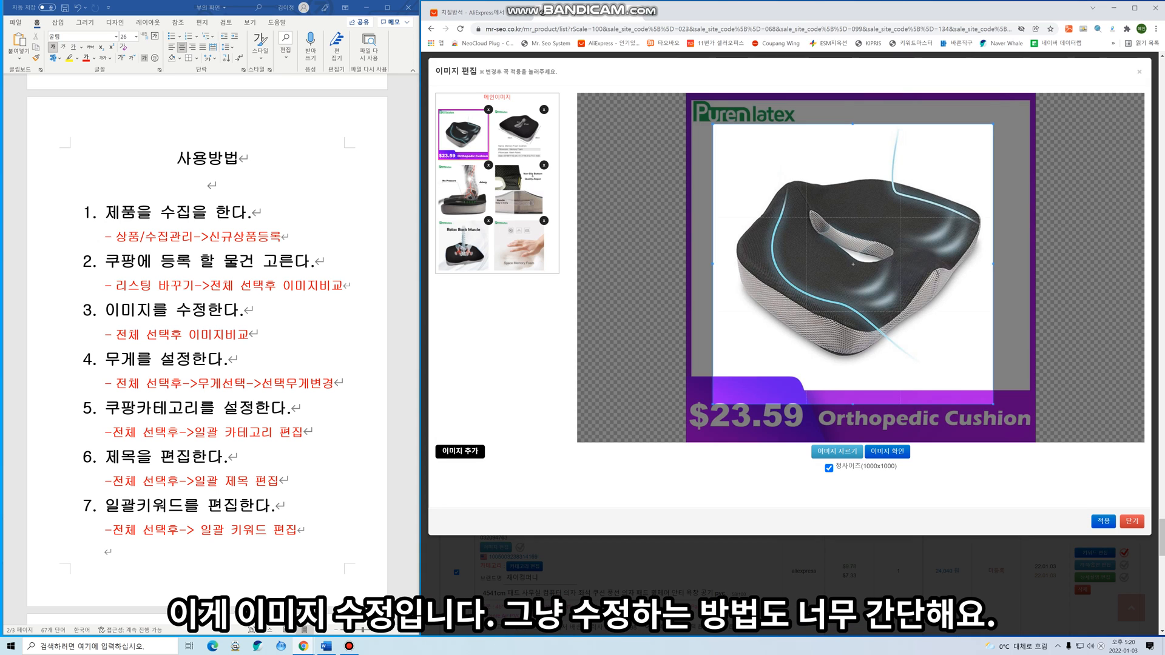
drag(993, 404, 961, 371)
drag(929, 327, 948, 330)
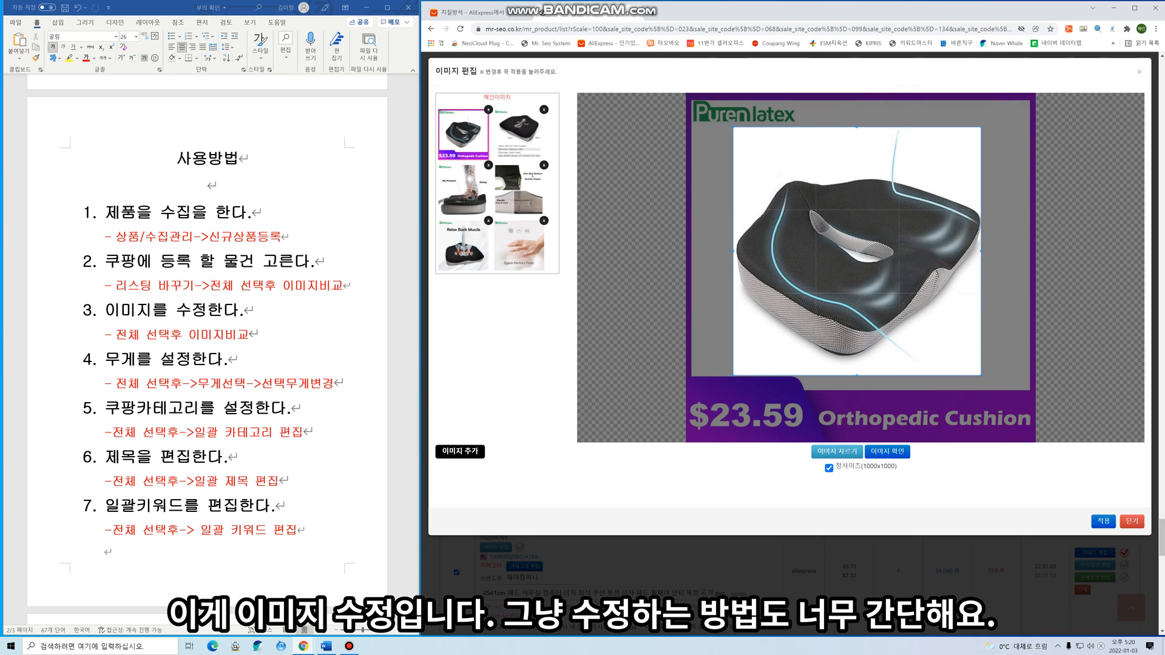
drag(980, 251, 990, 251)
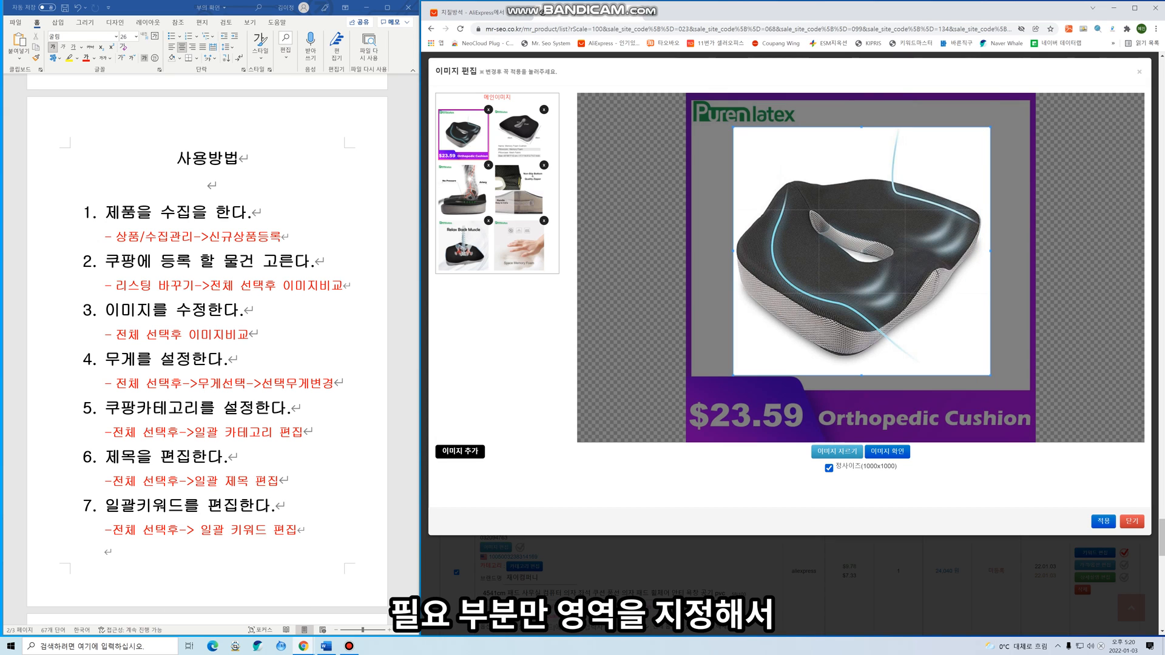
click(837, 452)
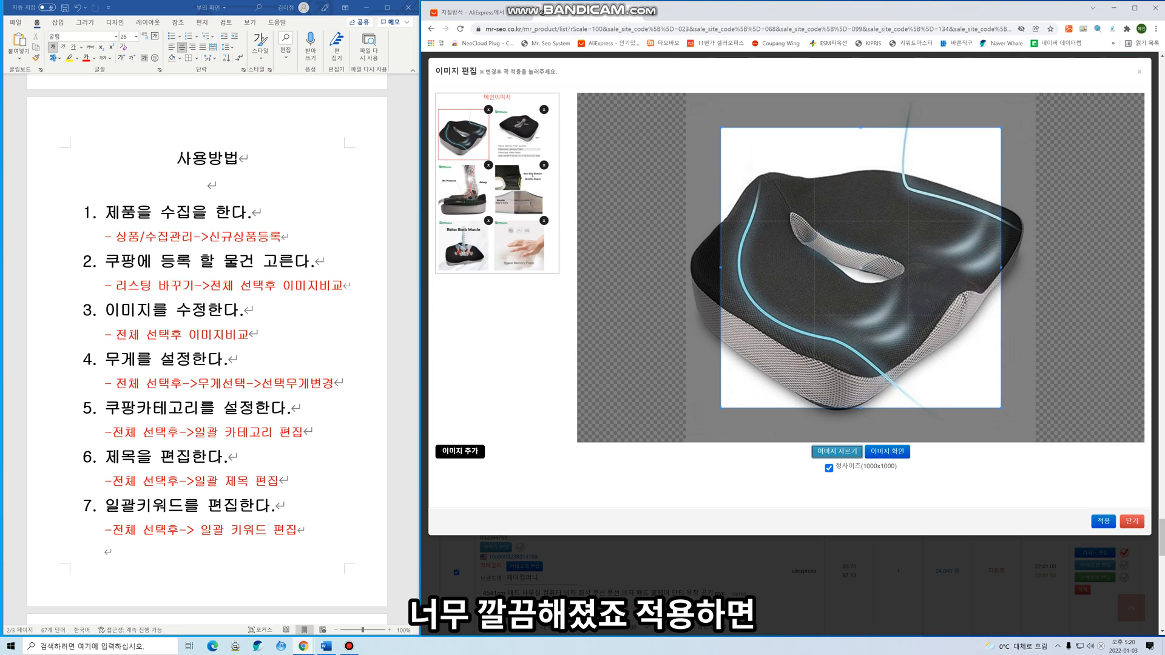
click(1103, 521)
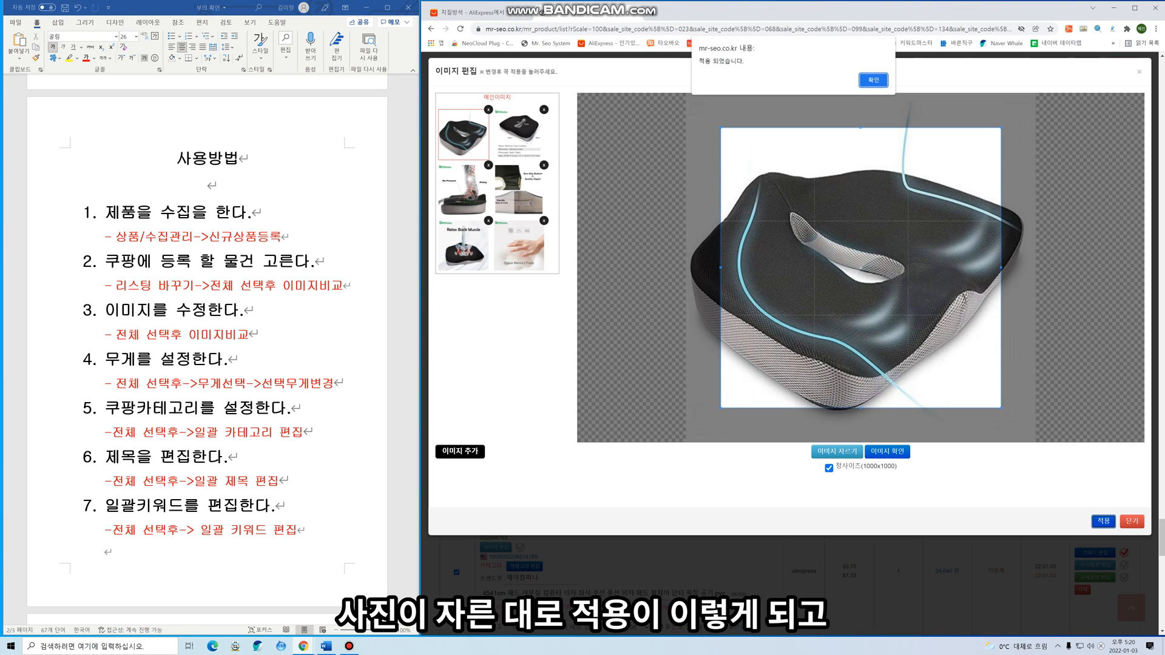
key(Return)
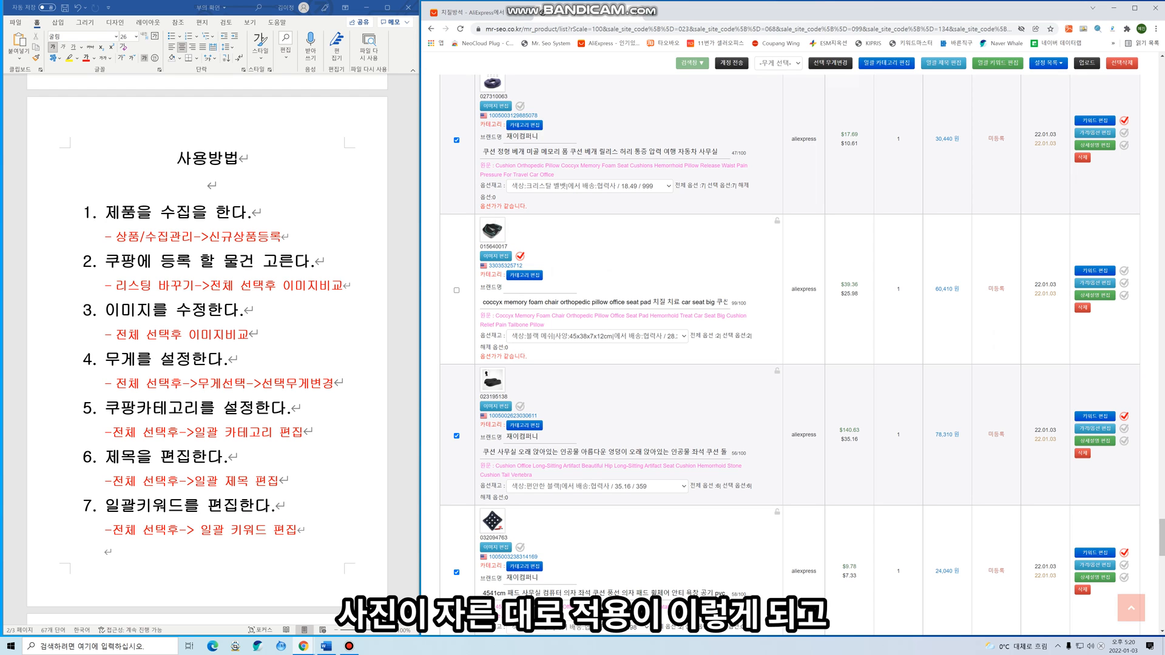
click(456, 290)
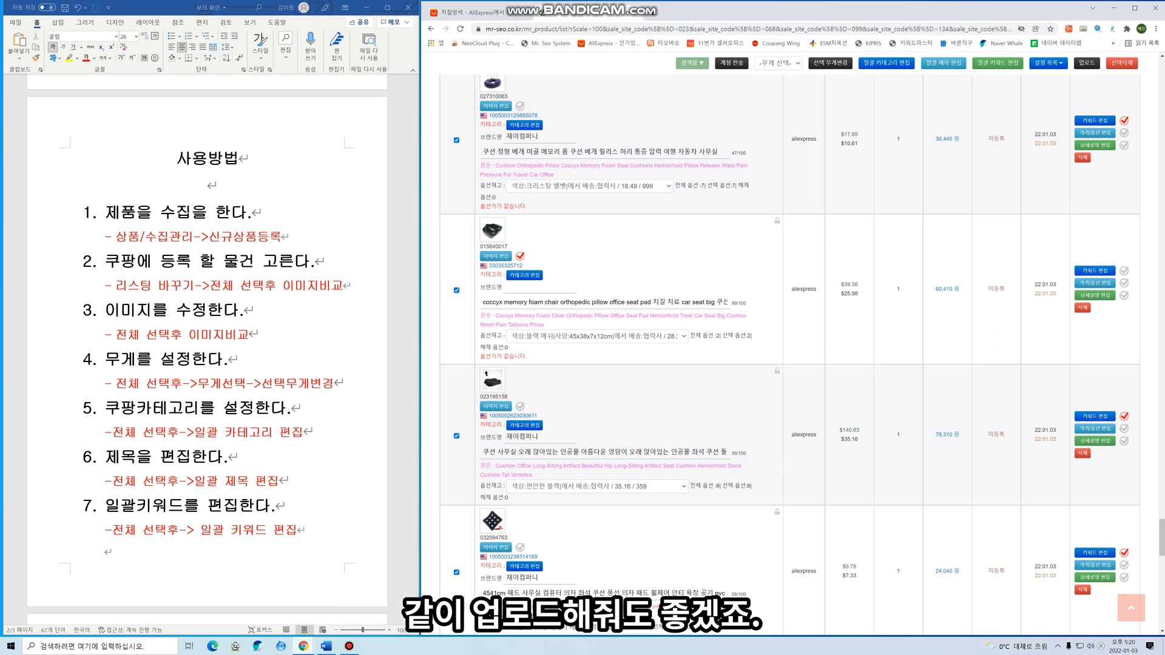
Change the weight of all selected products to 4 kg and check it in the list
scroll(788, 351, up, 4)
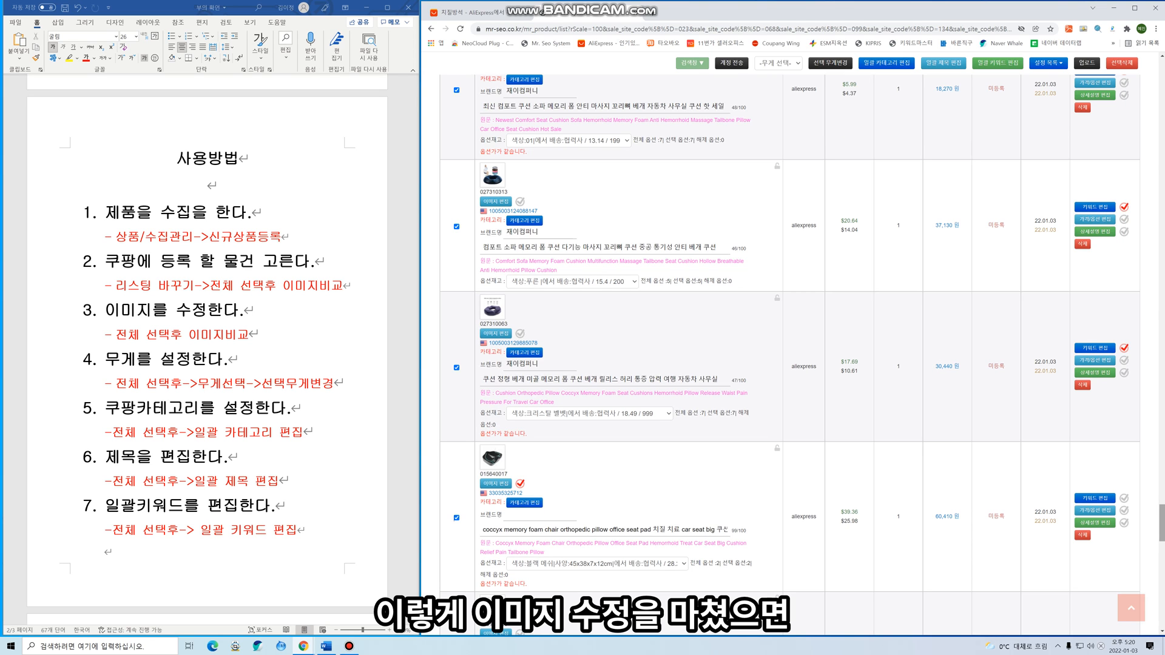
drag(1162, 523, 1162, 79)
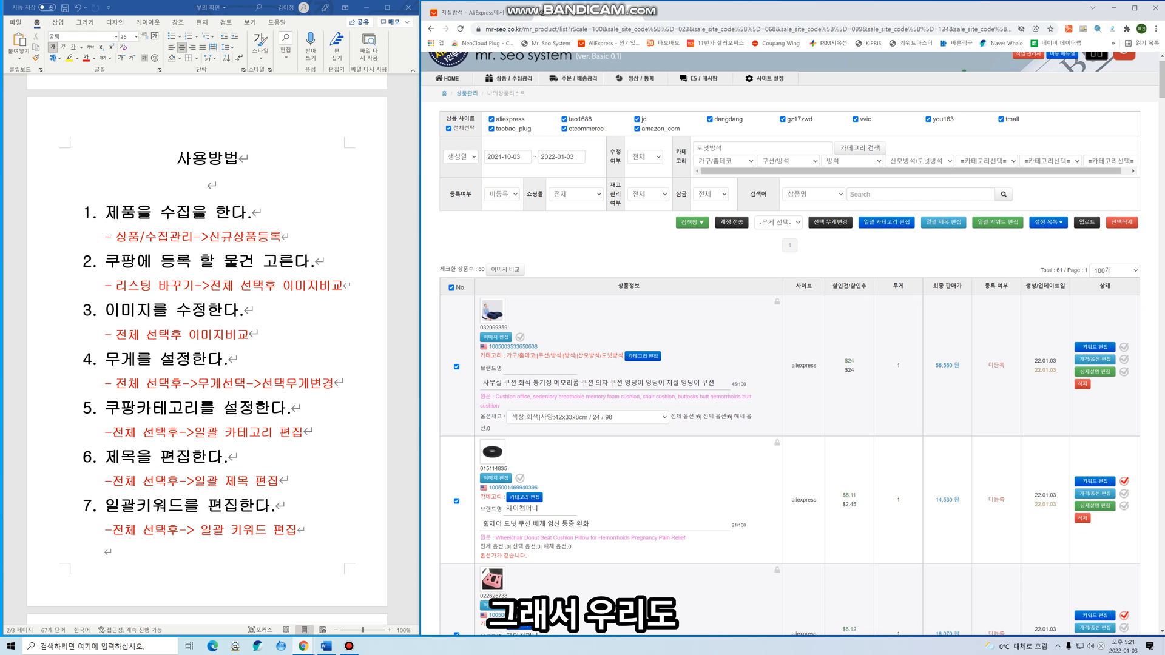
click(778, 222)
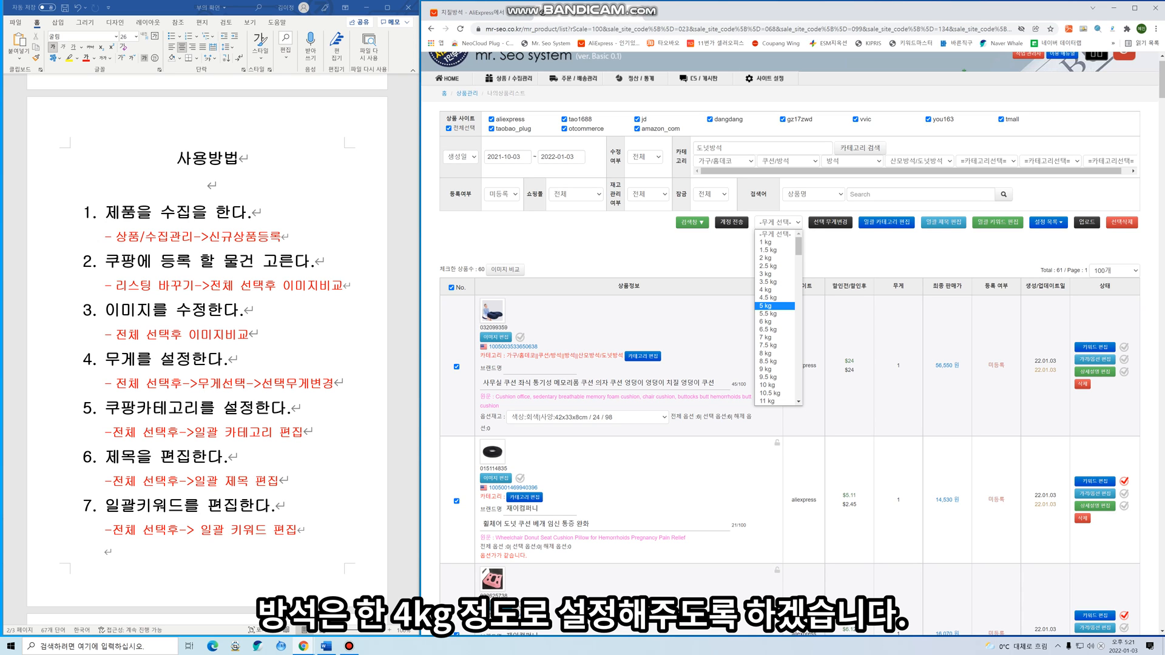
click(765, 290)
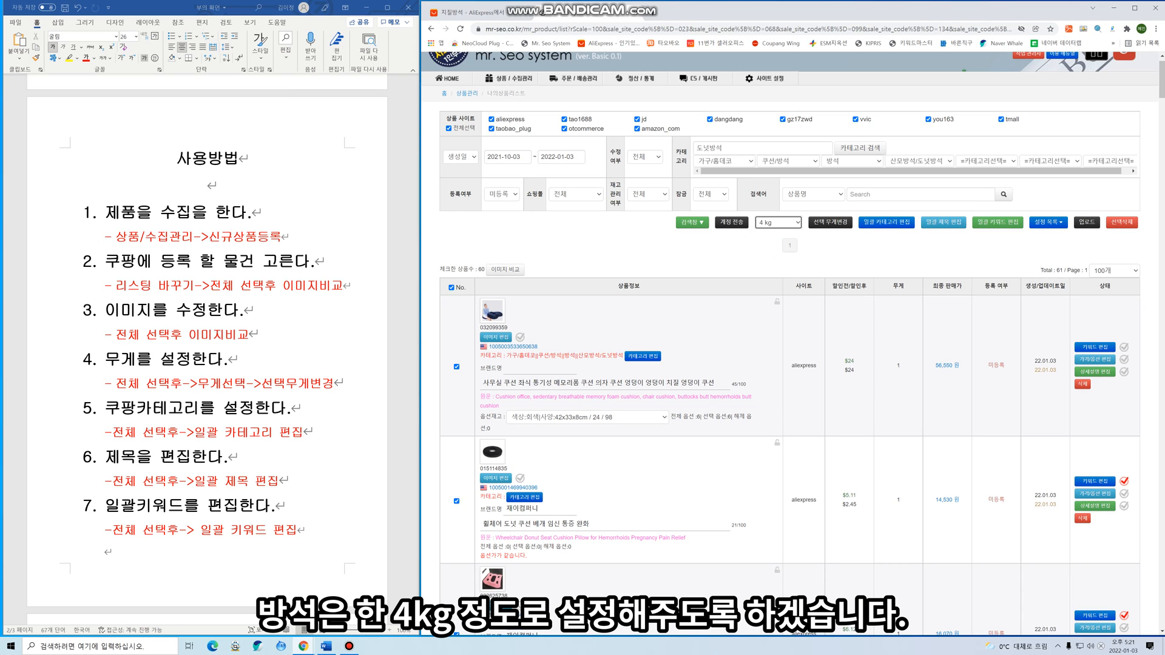
click(830, 222)
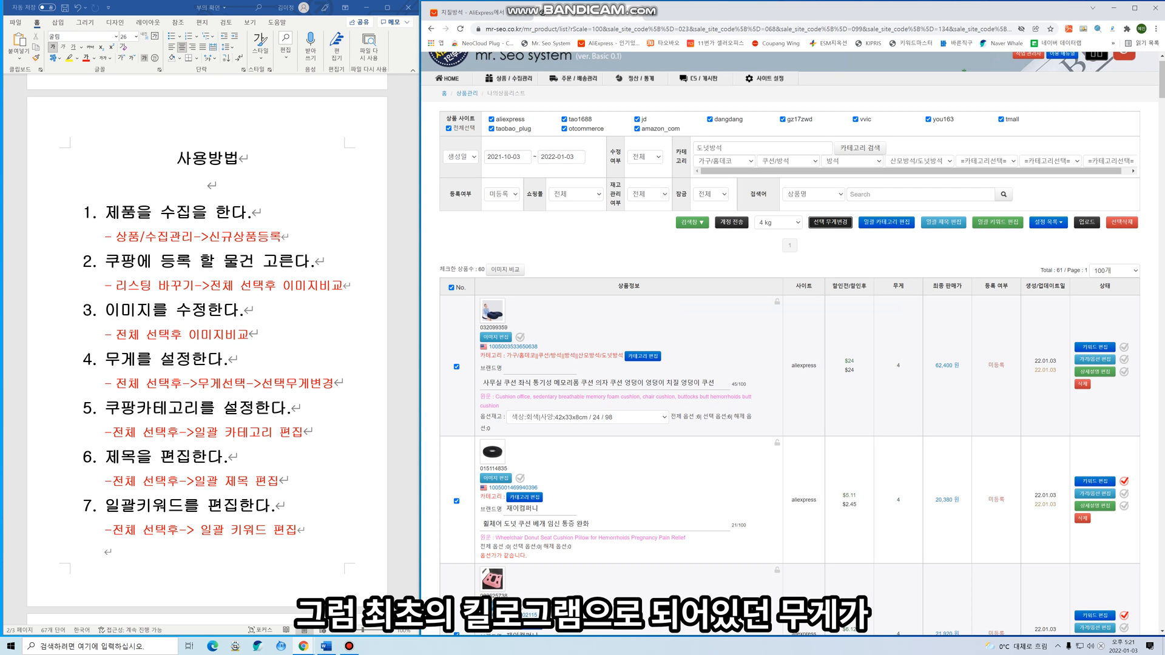
scroll(789, 351, down, 10)
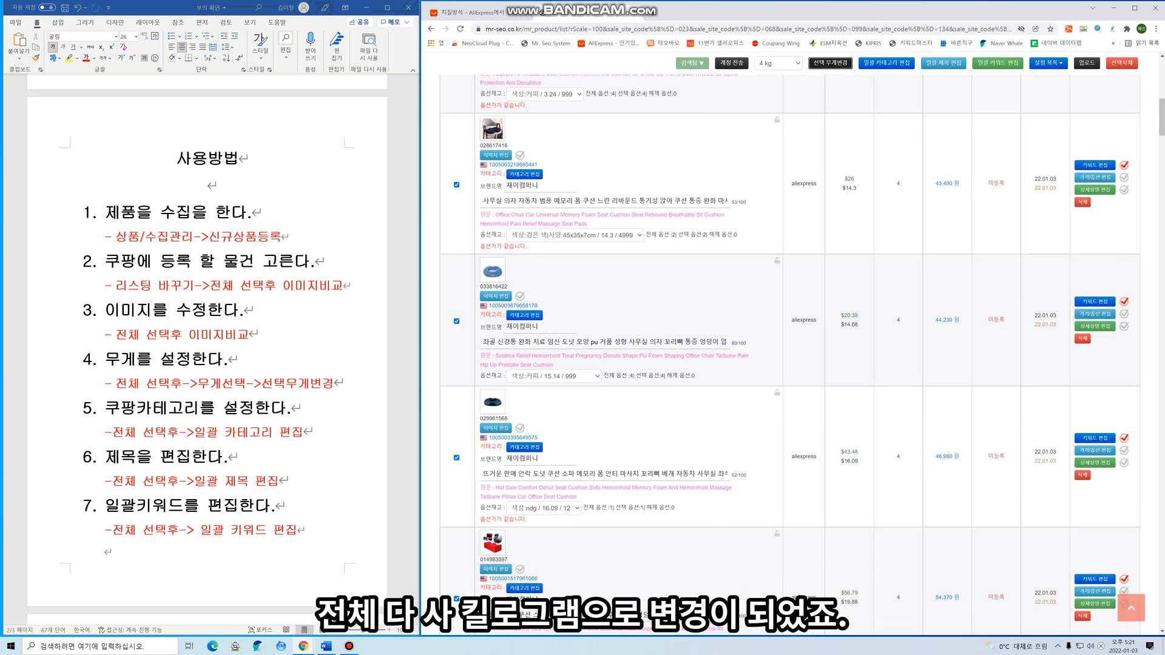
scroll(788, 351, up, 10)
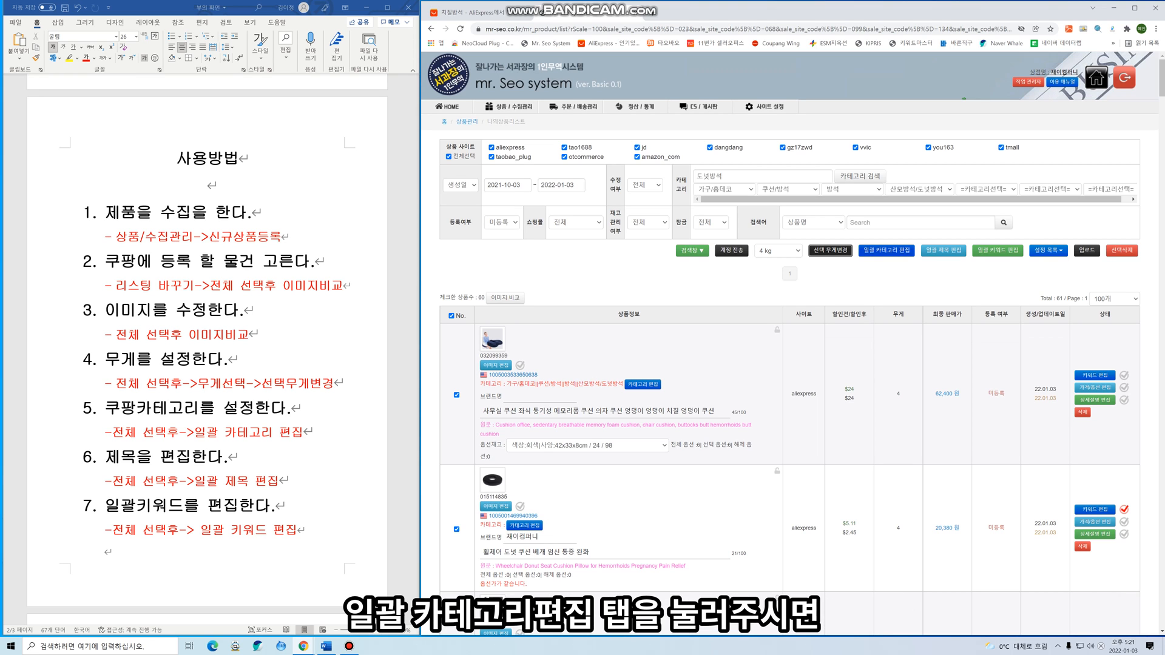
Bulk-map the selected products to the Coupang category 가구/홈데코 > 쿠션/방석 > 방석 > 산모방석/도넛방석 and apply it
click(886, 249)
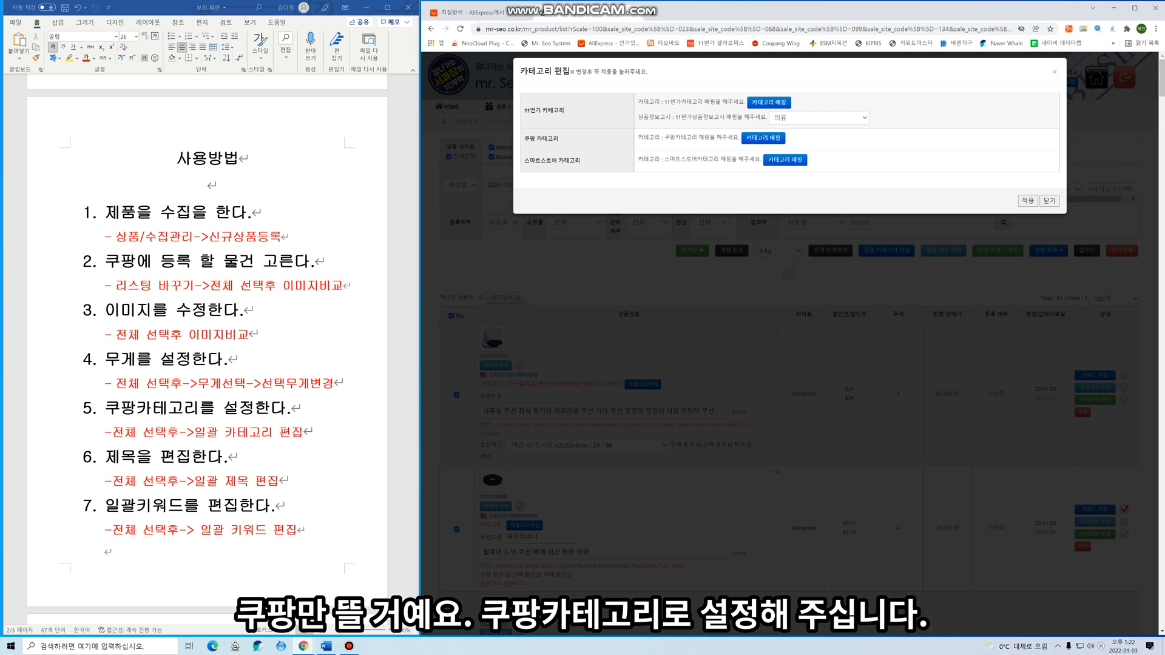
click(763, 138)
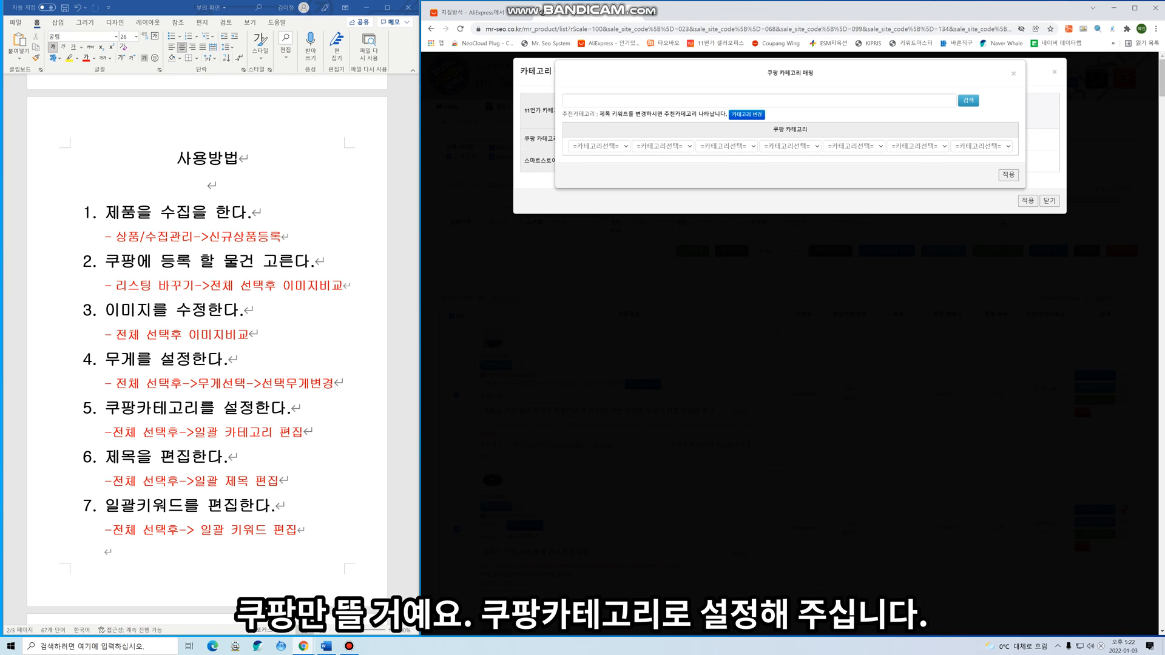
click(758, 101)
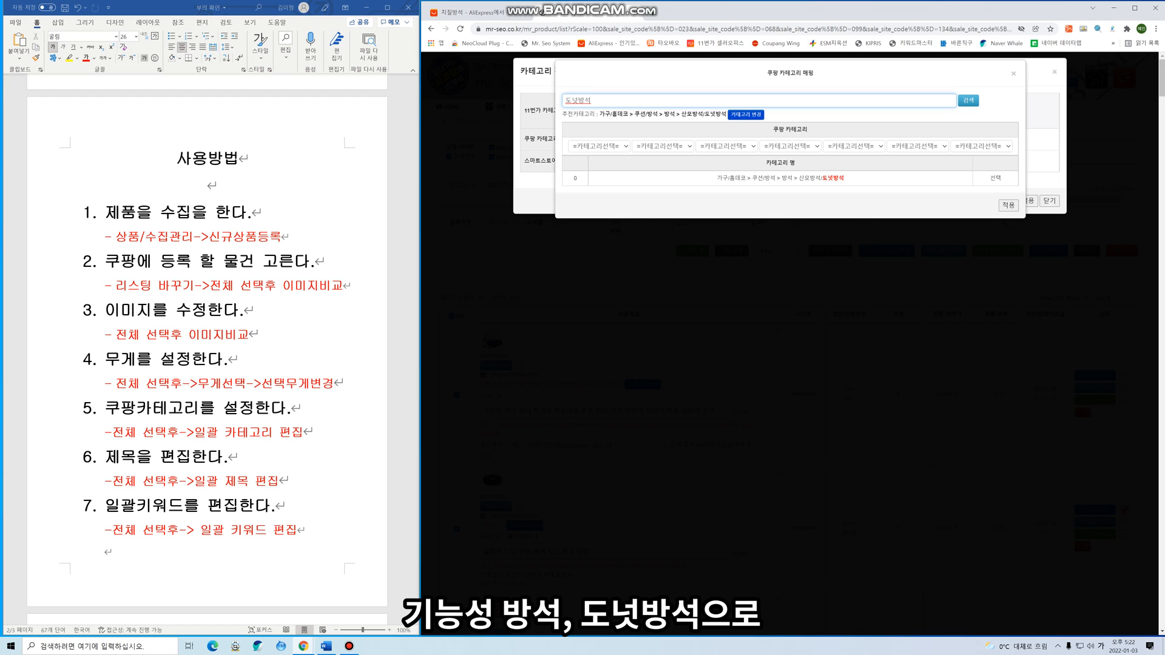
click(746, 115)
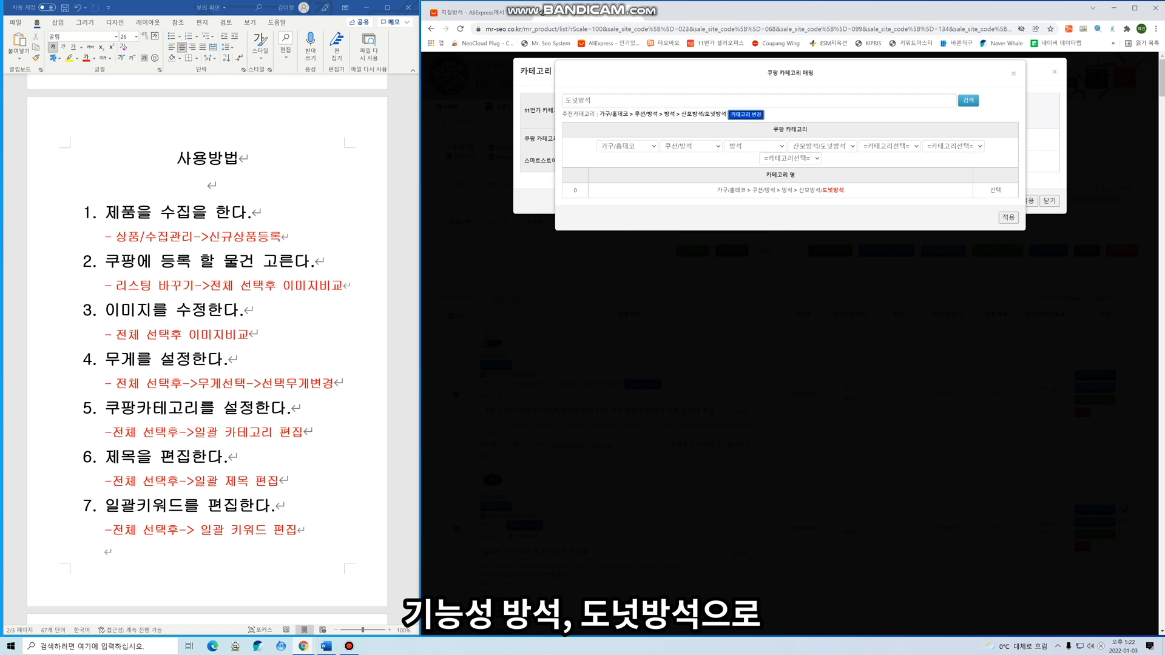
click(1008, 217)
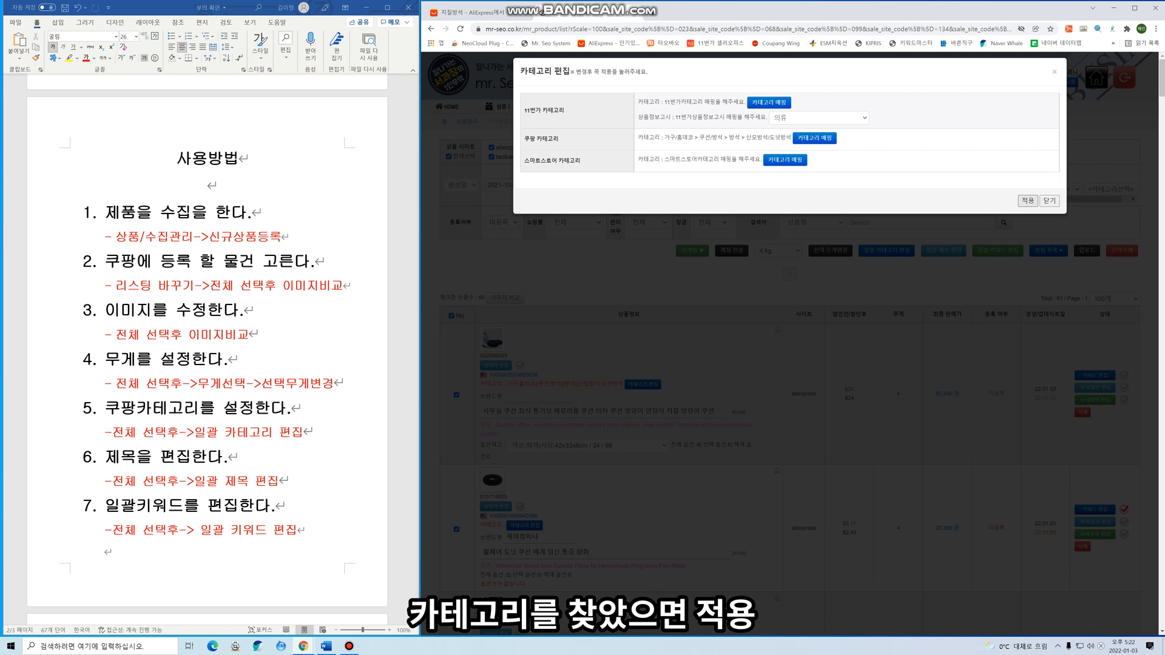
click(1027, 201)
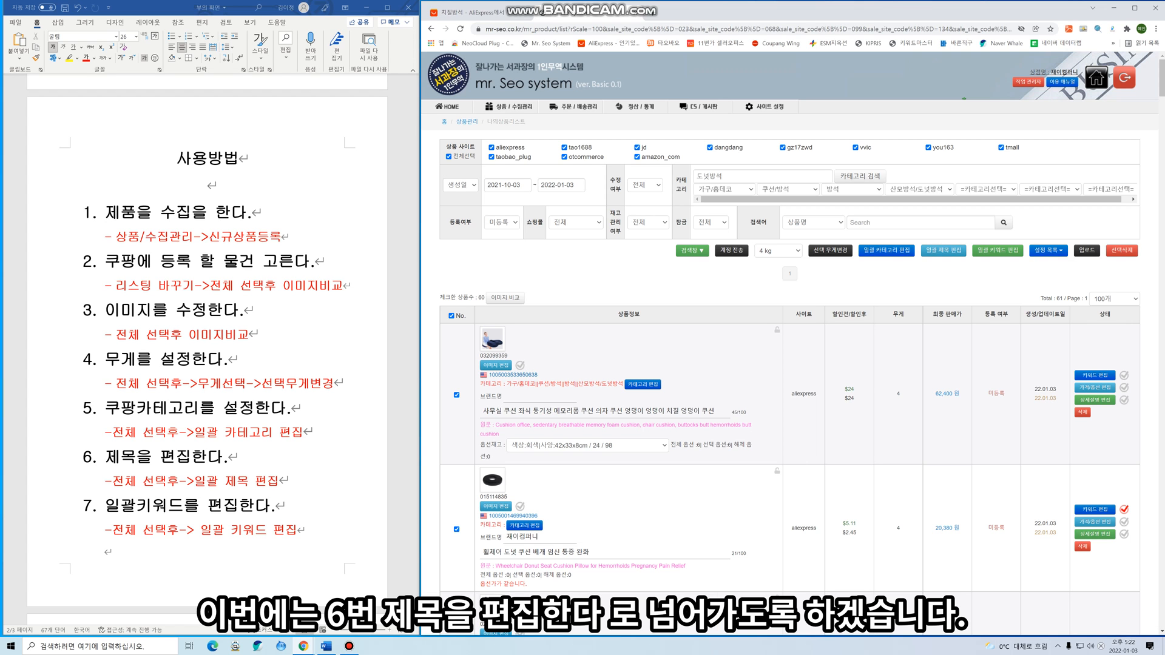
In the bulk title editor, set the title length to 100 characters and add the keyword 치질 시트 before the titles
click(944, 250)
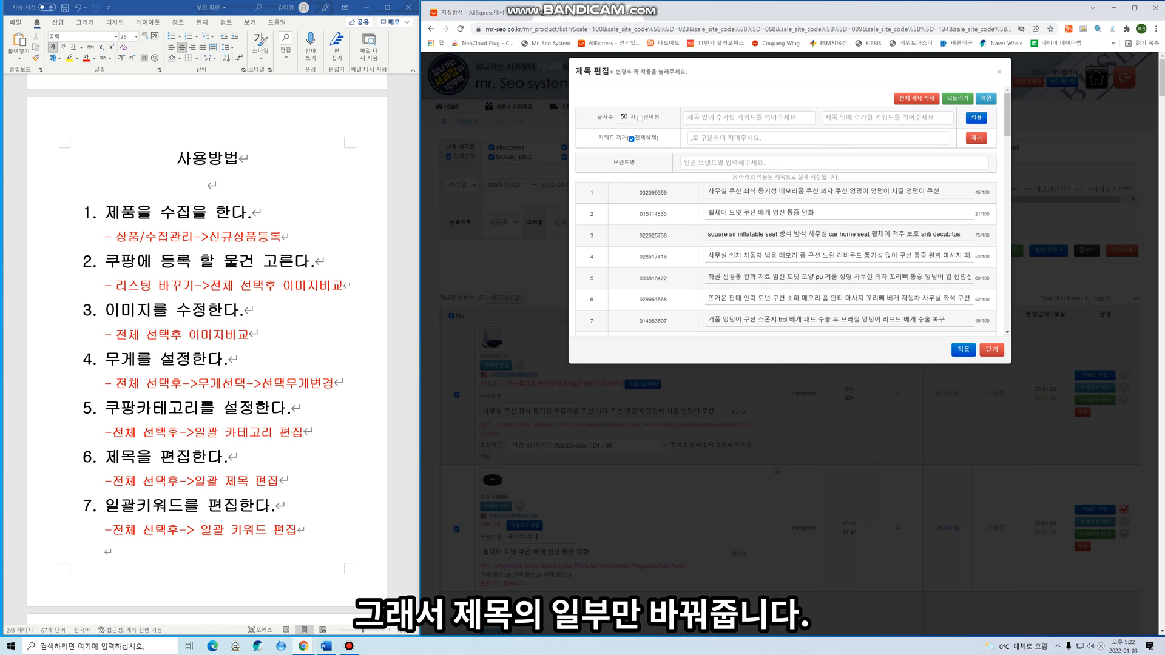
double_click(624, 117)
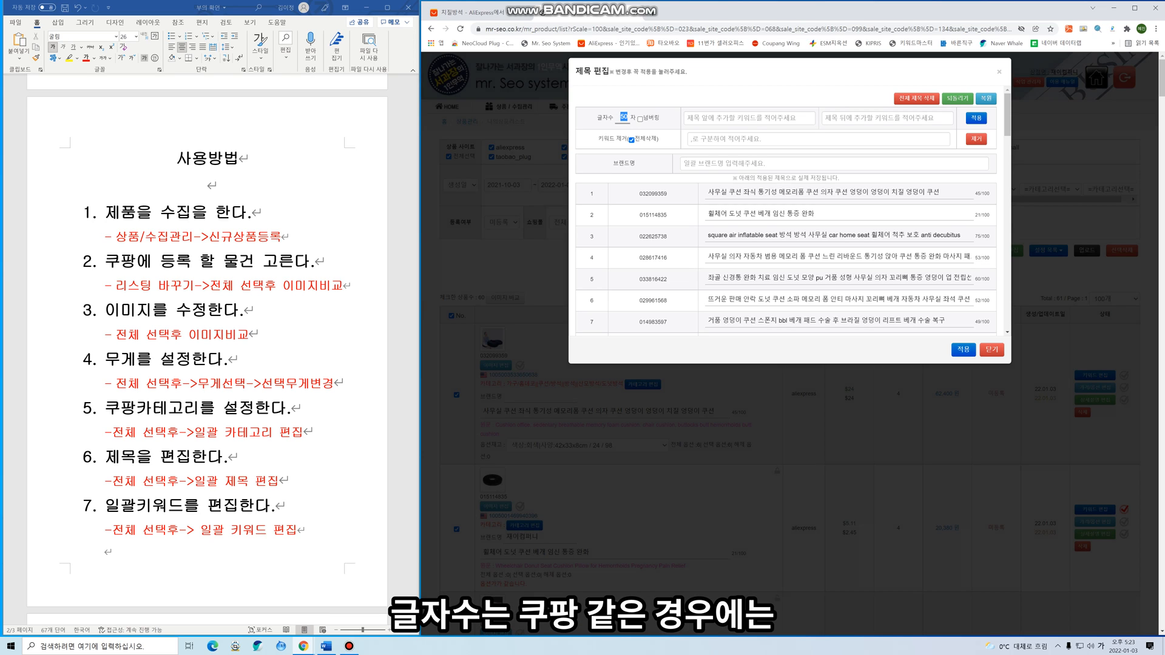
text(100)
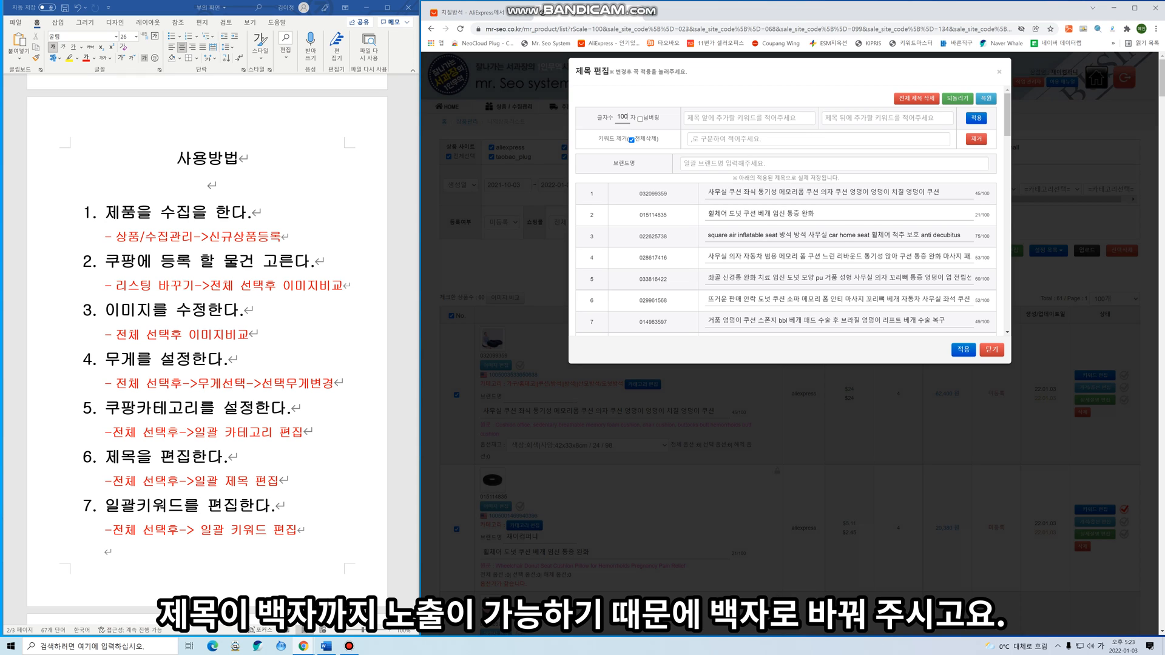
click(750, 119)
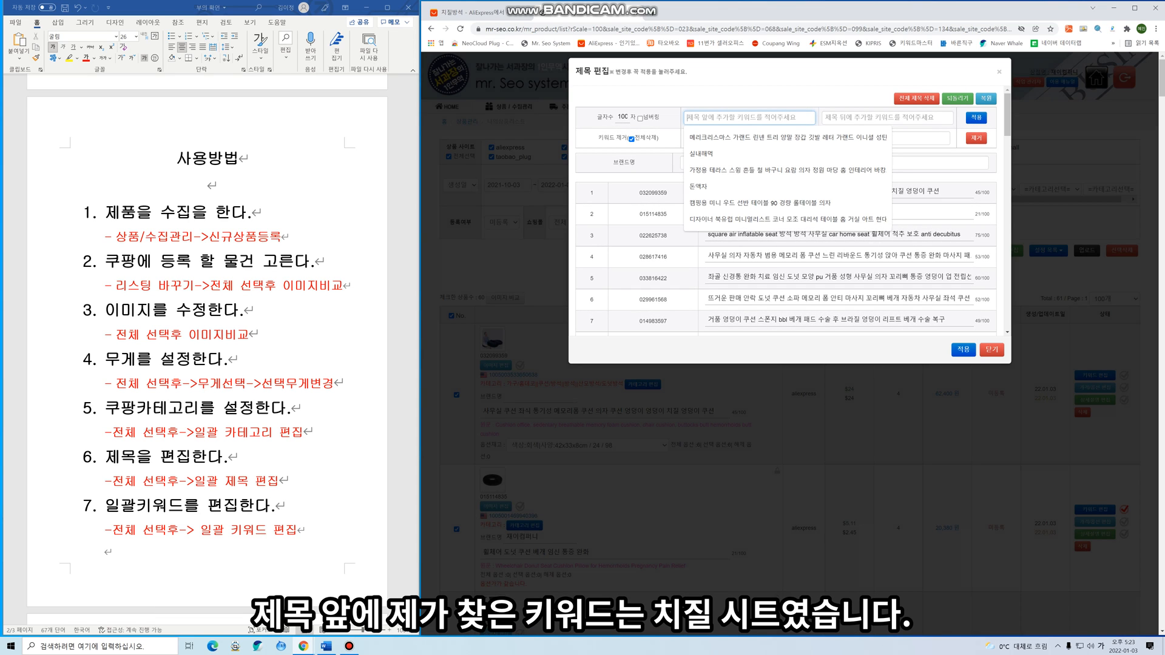
text(치질 시트)
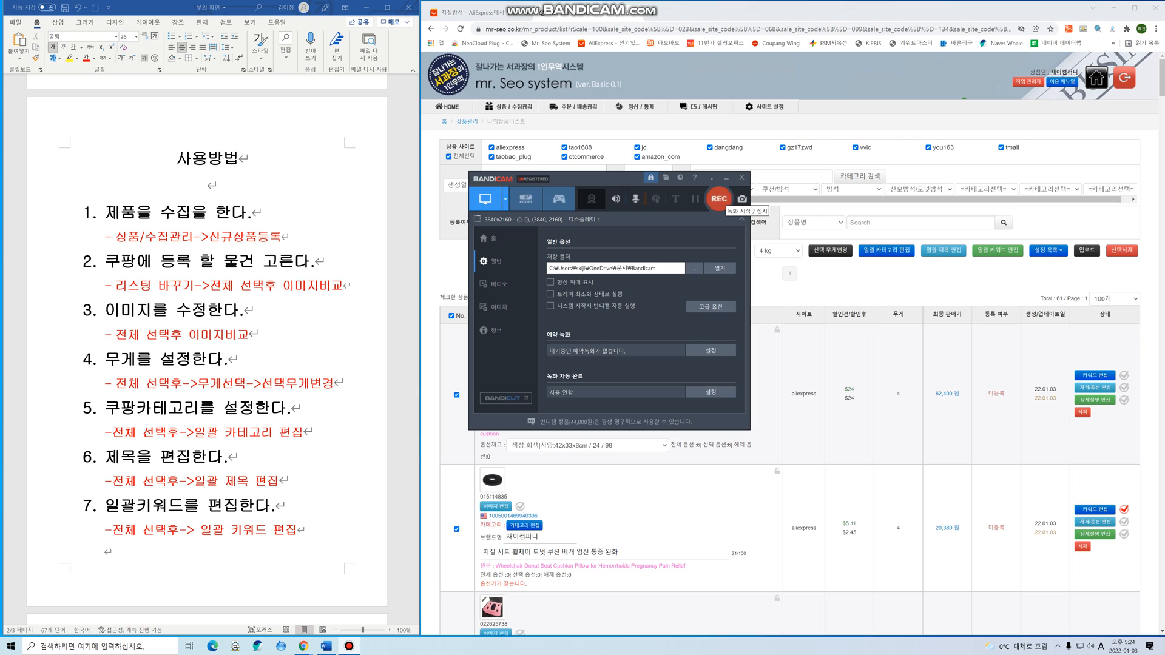
click(719, 198)
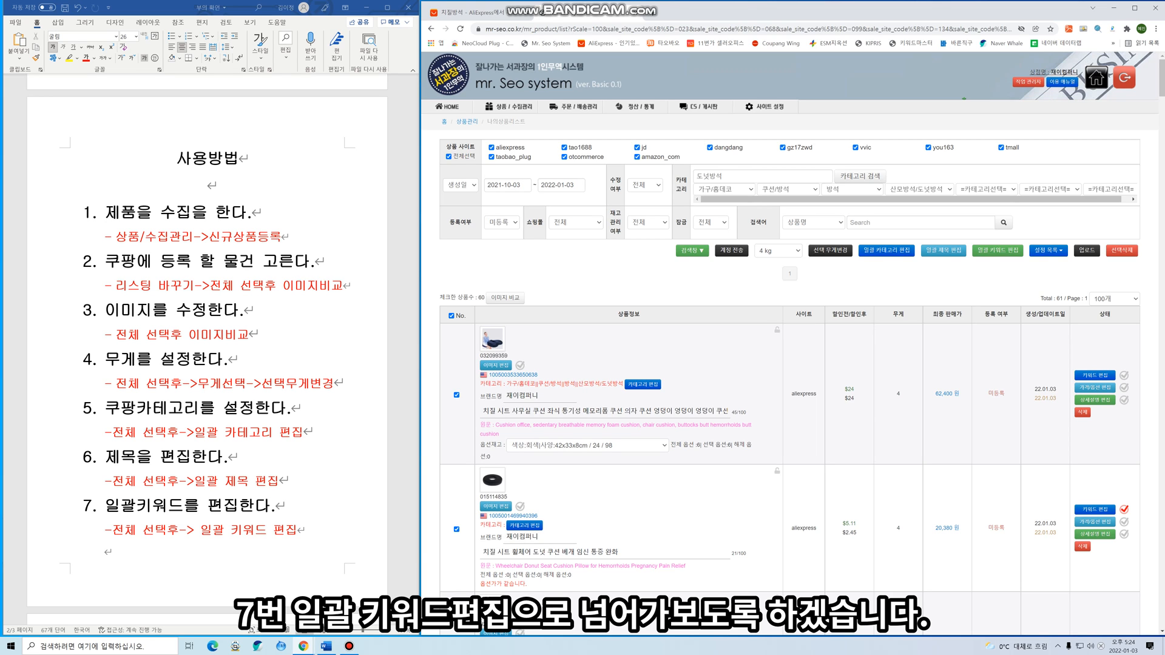
Open the bulk keyword editor for the selected products and search for keywords related to 치질방석
click(998, 250)
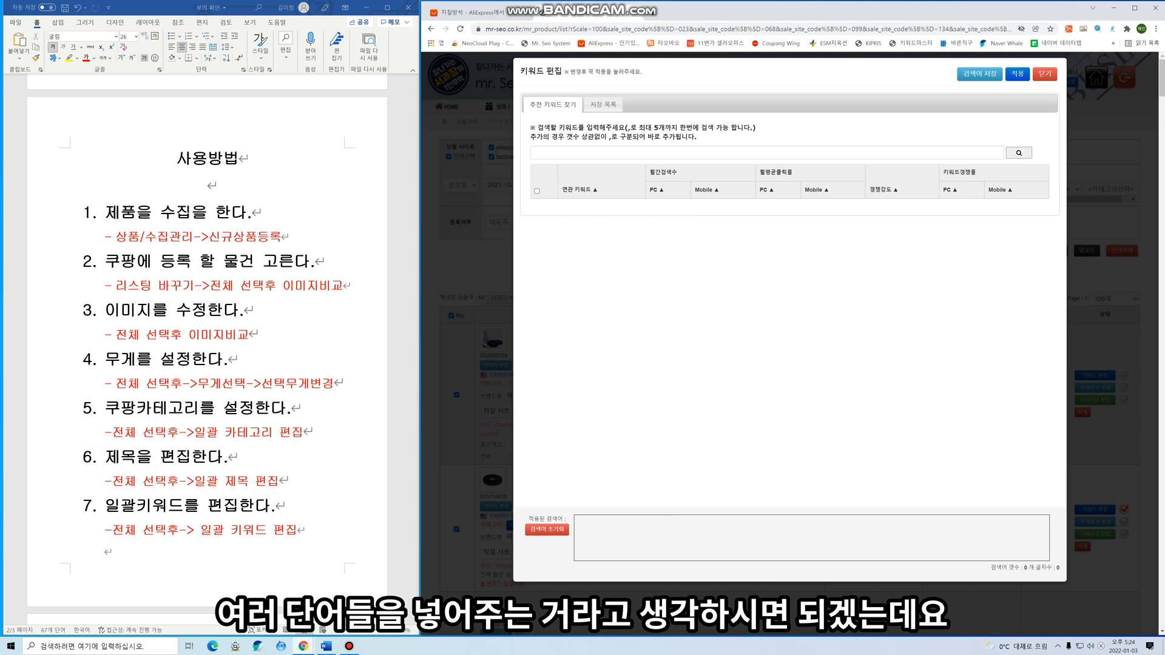
click(606, 153)
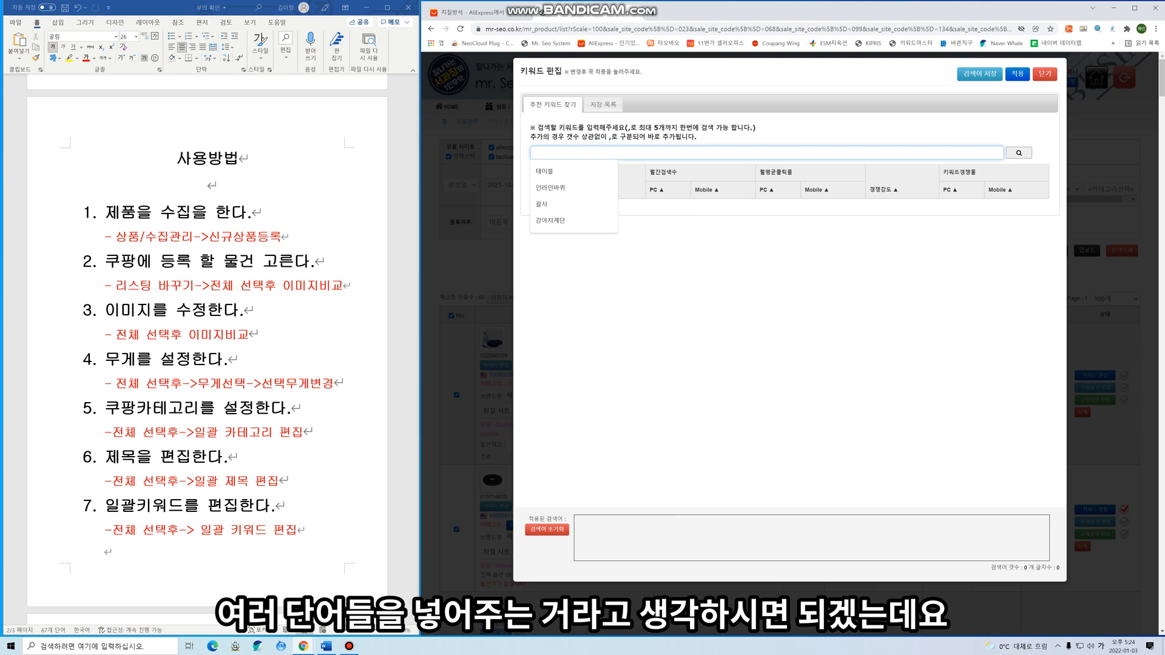
text(치질방ㅅ)
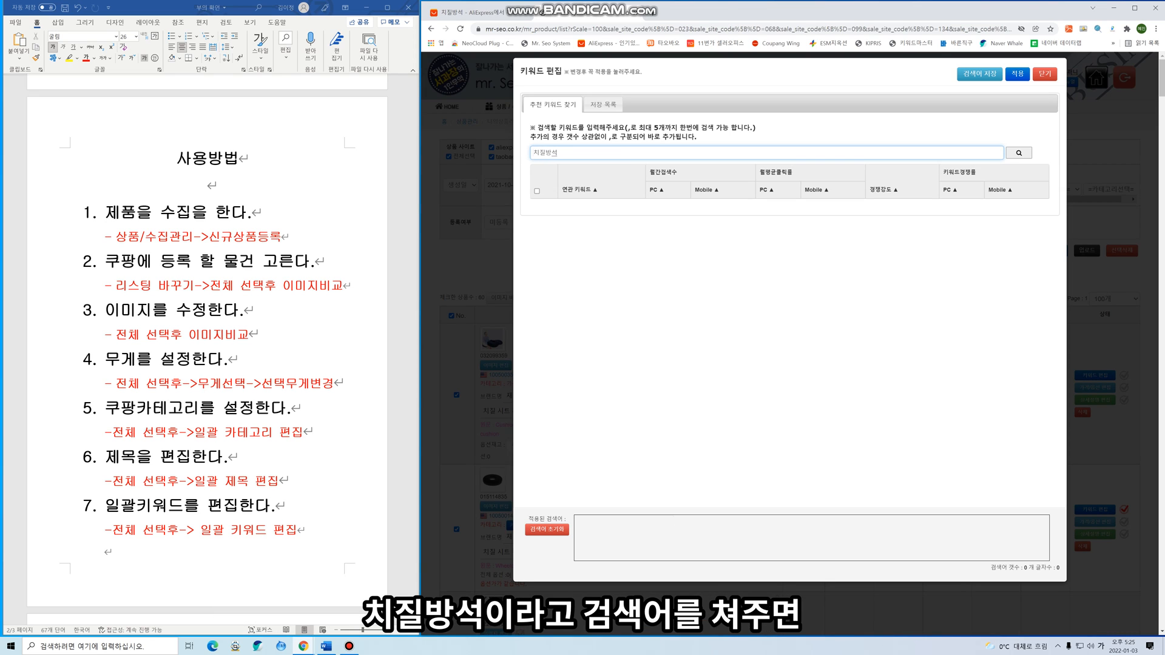
key(Return)
key(Return)
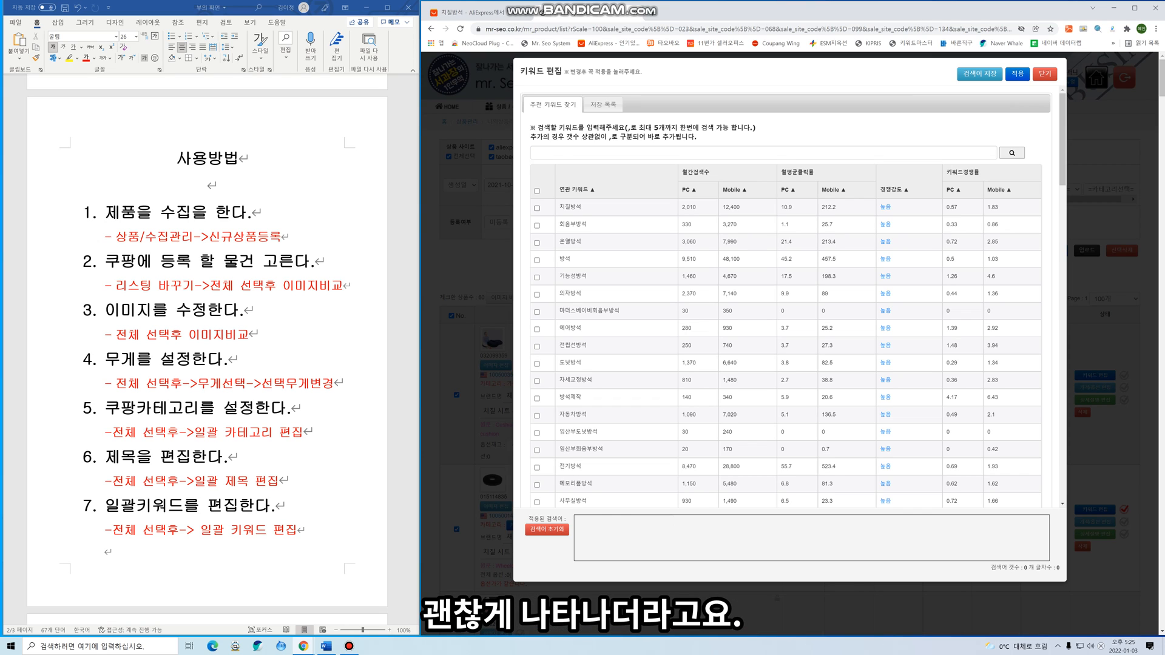
Add the related keywords 치질방석, 회음부방석, 방석, 기능성방석, 전립선방석 and 도넛방석 to the applied search terms
click(537, 208)
scroll(537, 208, down, 2)
click(537, 135)
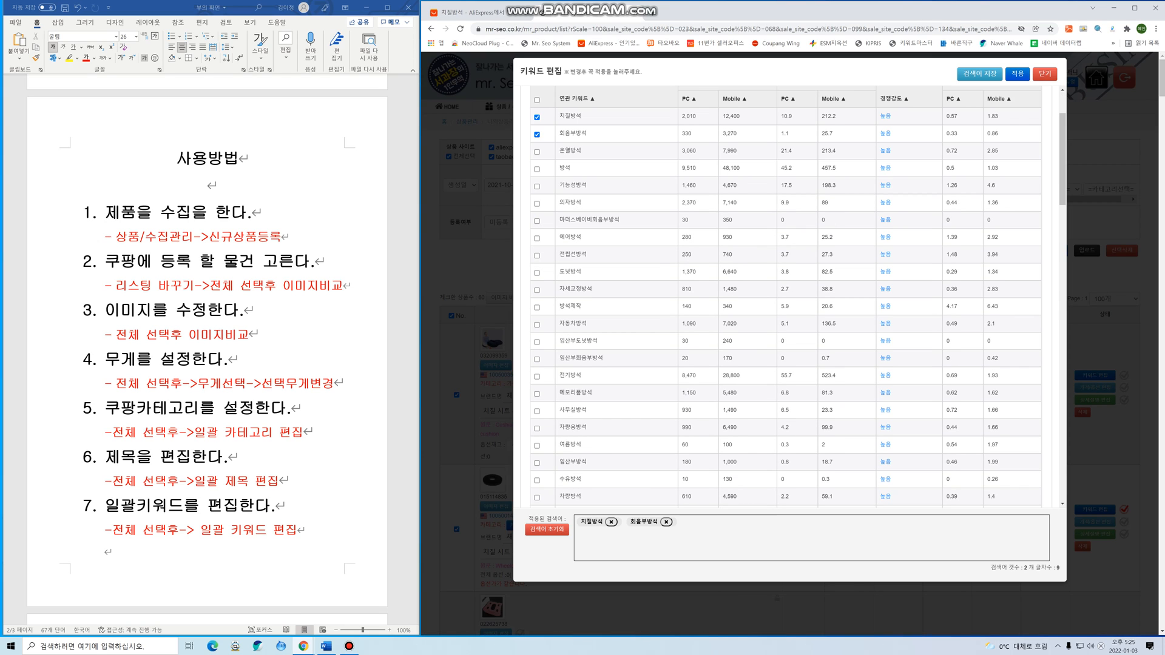
click(537, 169)
click(537, 186)
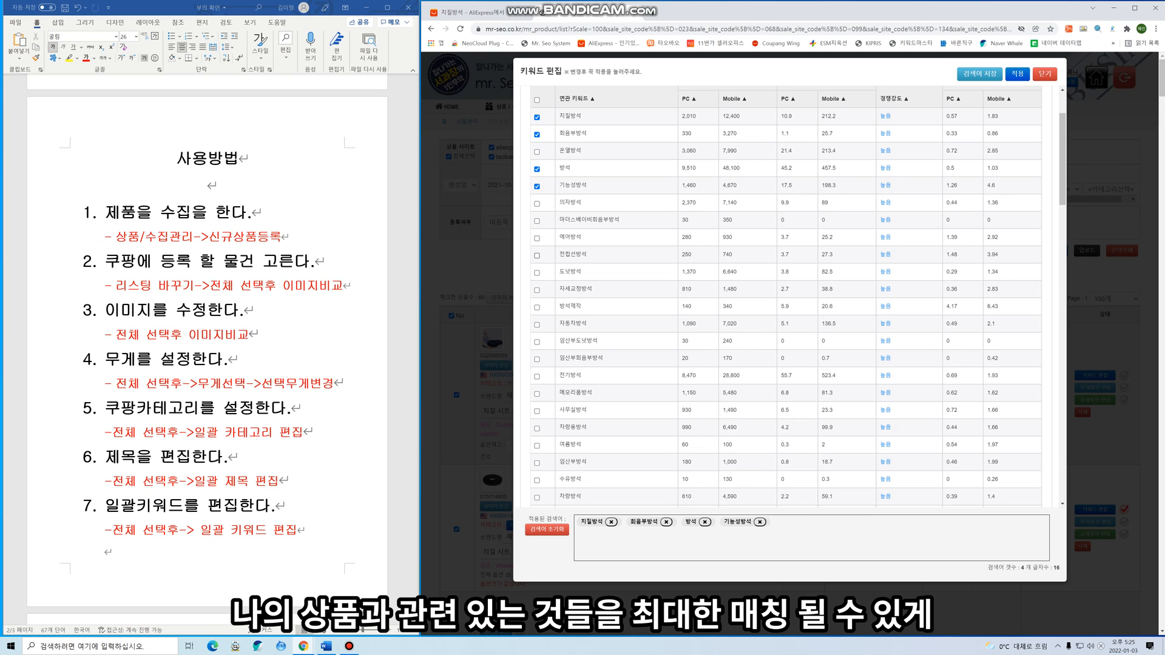
click(537, 256)
click(536, 273)
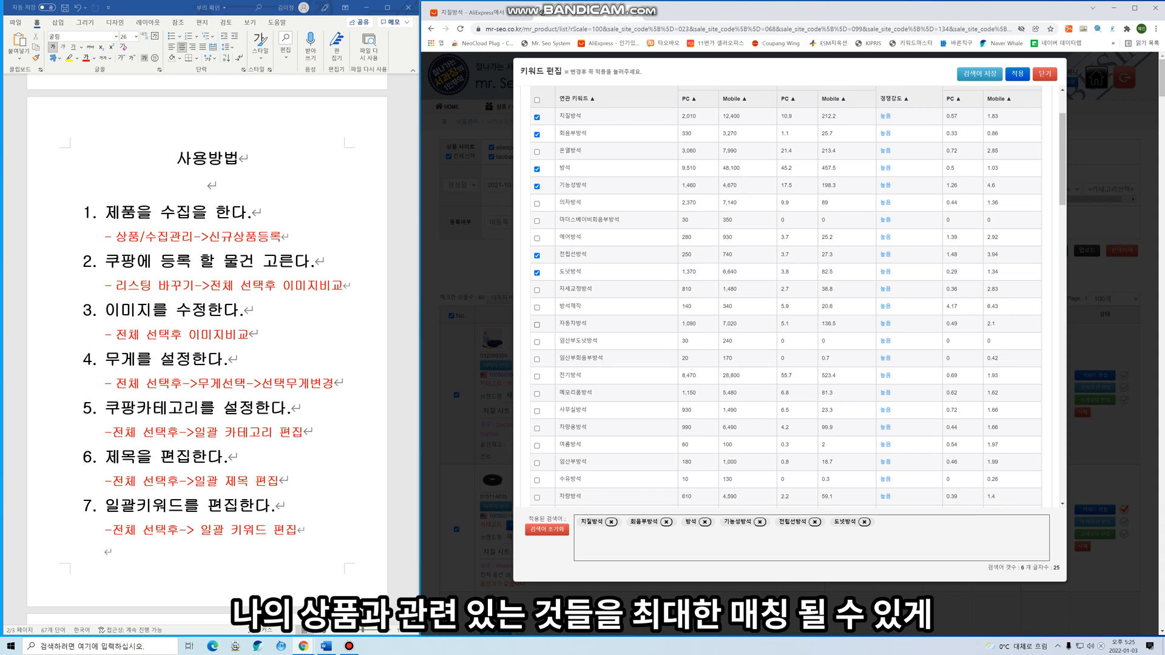
Add the keywords 임산부도넛방석, 임산부회음부방석, 메모리폼방석, 임산부방석, 치질방석추천 and 꼬리뼈방석 to the applied search terms
click(536, 342)
scroll(537, 303, down, 2)
click(537, 222)
click(537, 257)
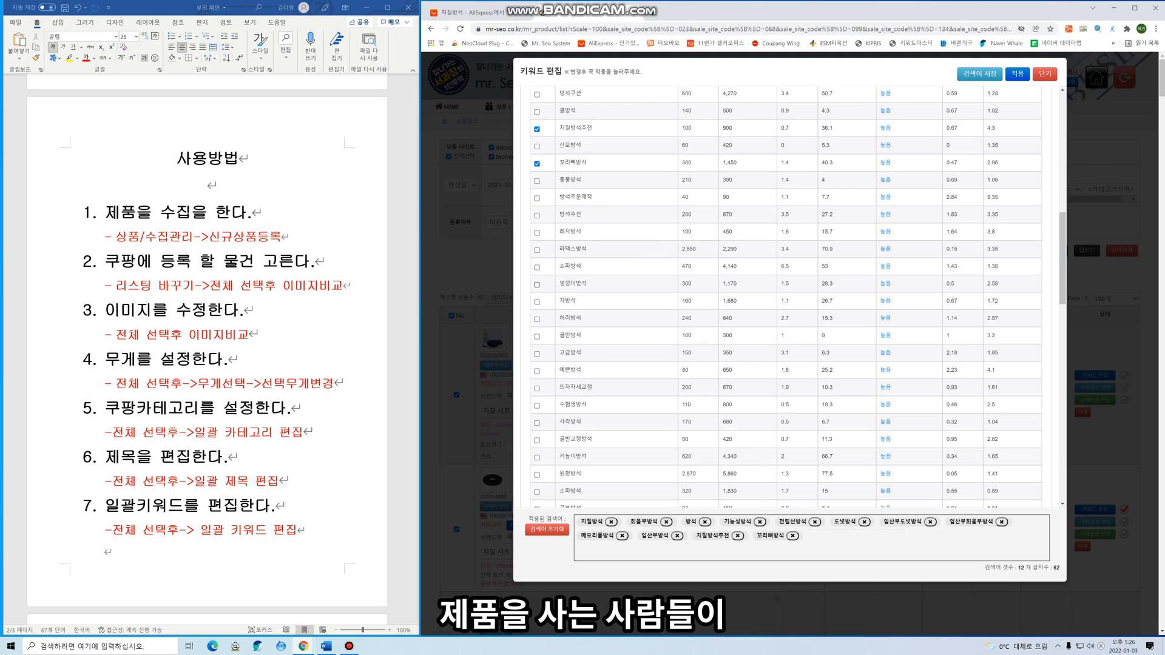
Add 엉덩이방석, 원형방석, 치질수술후방석, 치질온열방석, 찜질방석, 똥꼬방석, 도너츠방석 and 치질쿠션, and apply all the keywords to the selected products
click(537, 284)
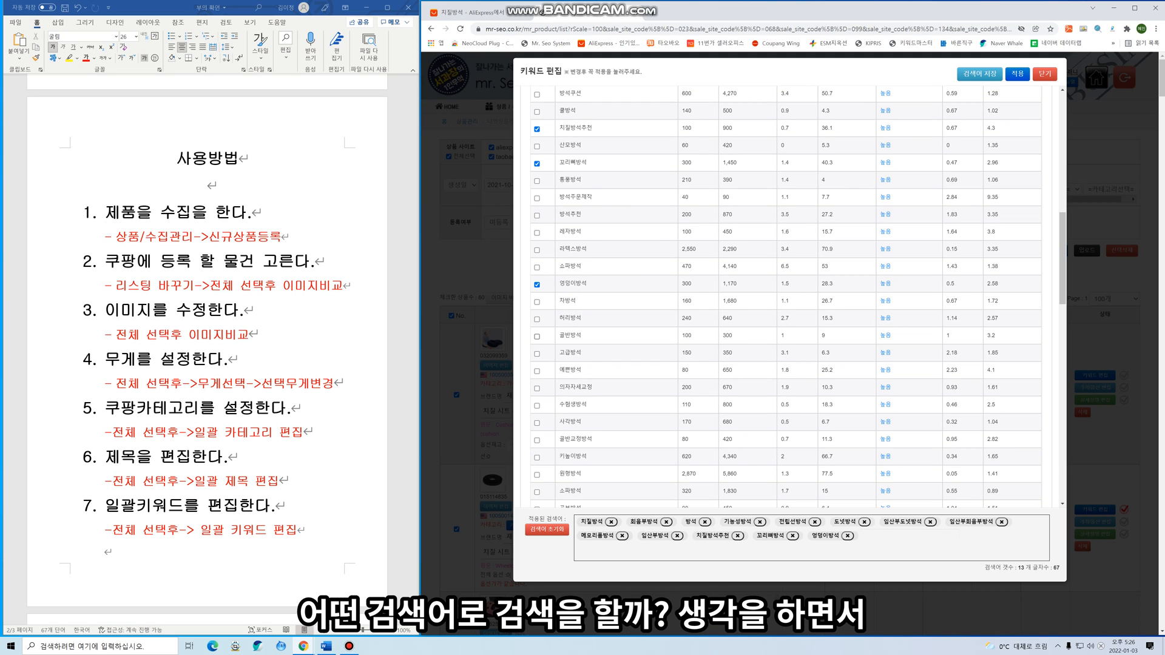
scroll(786, 297, down, 2)
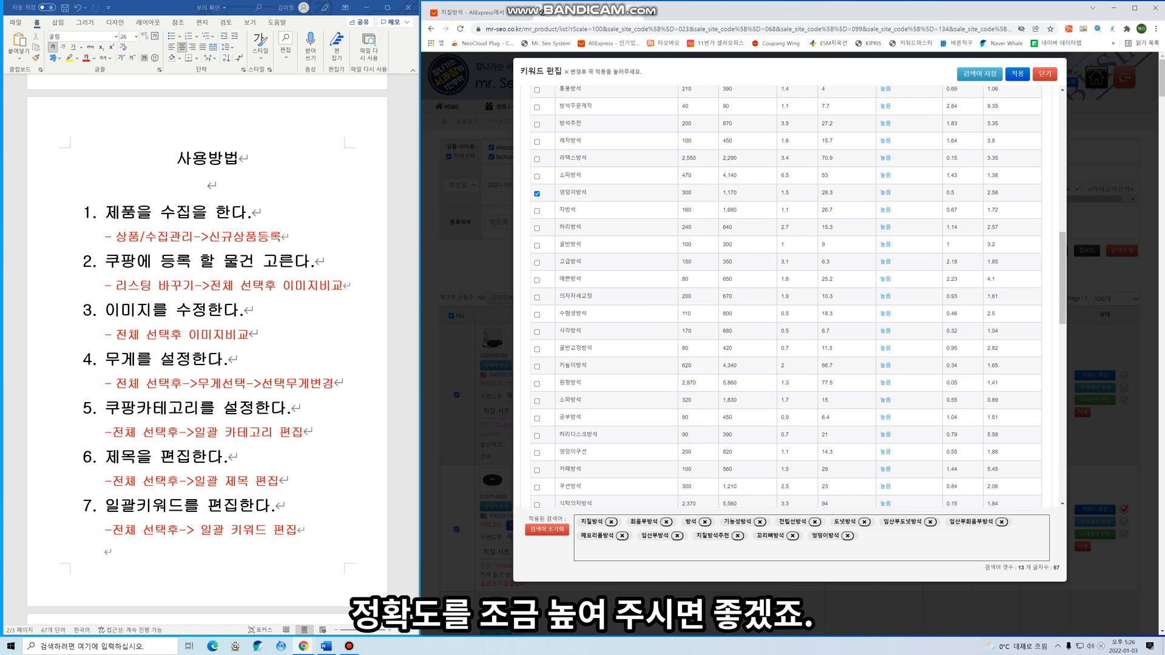
click(537, 383)
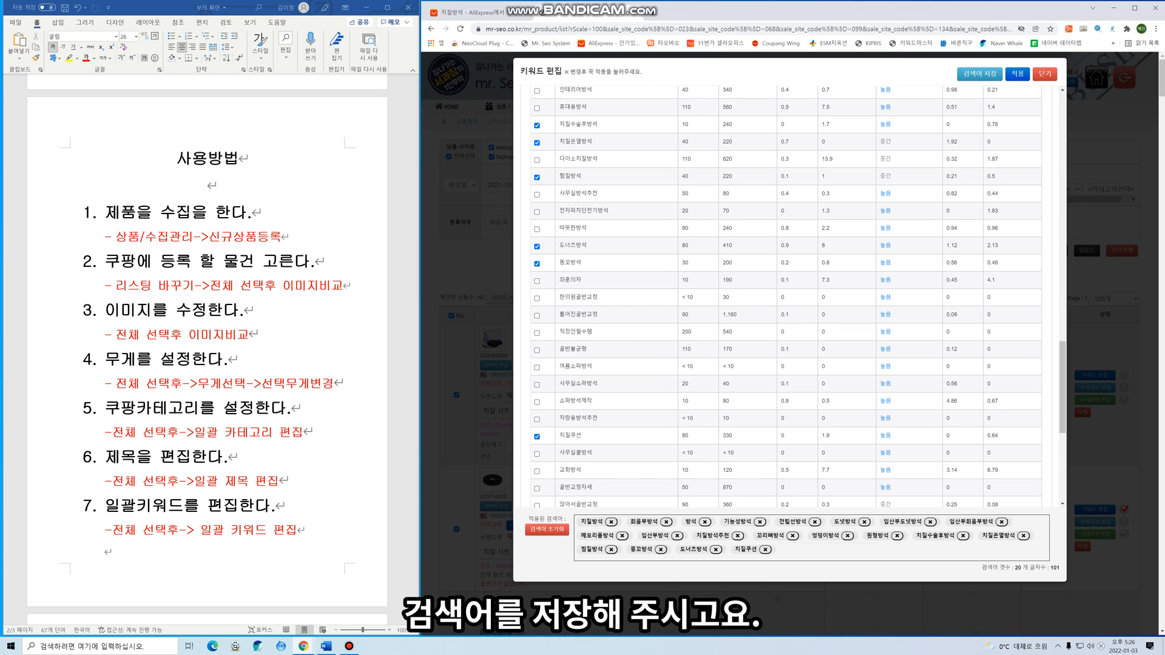
click(1017, 73)
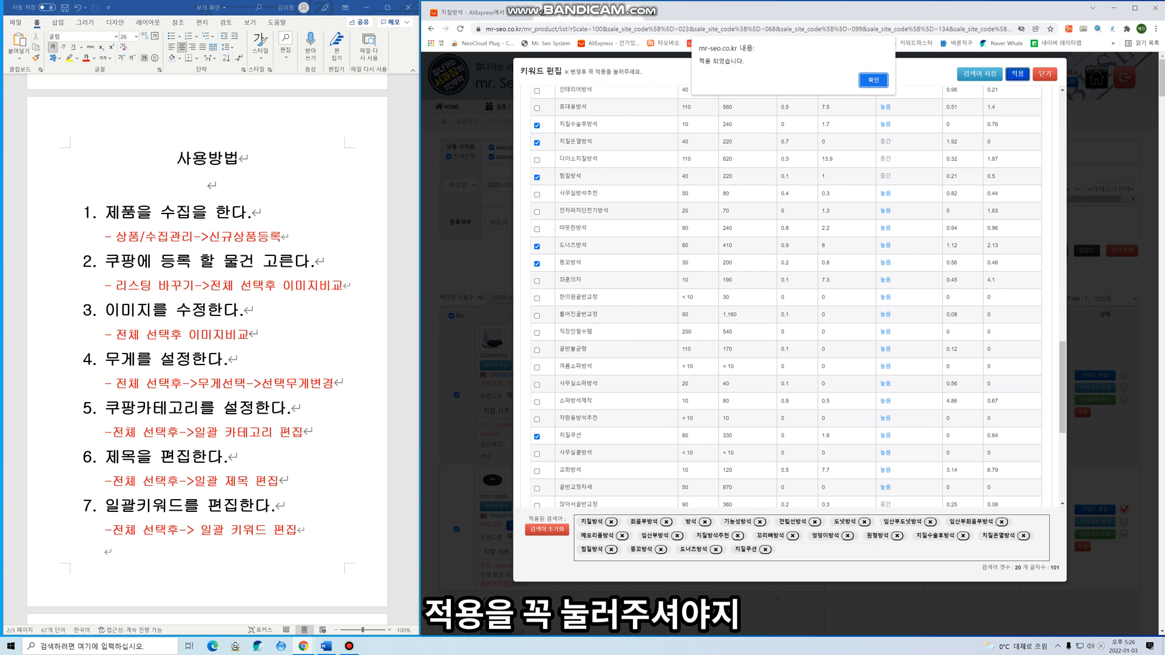
click(876, 79)
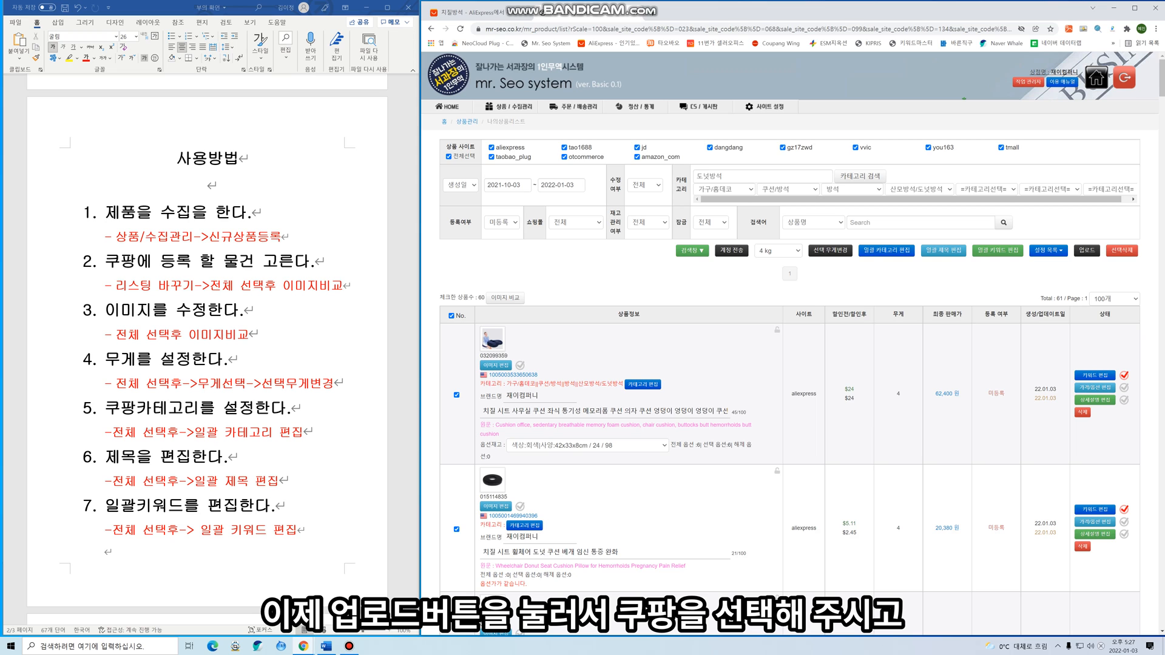
Upload the selected products to the open market 쿠팡 only, excluding 11번가 and 스마트스토어
click(1086, 251)
click(1094, 288)
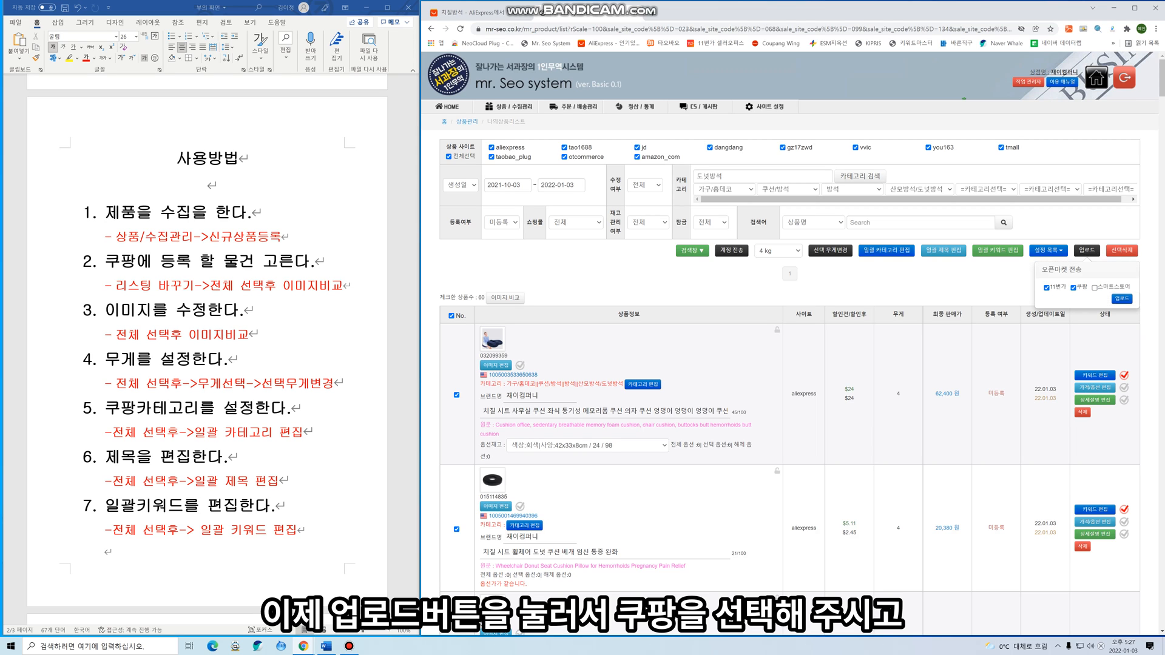
click(1047, 288)
click(1122, 299)
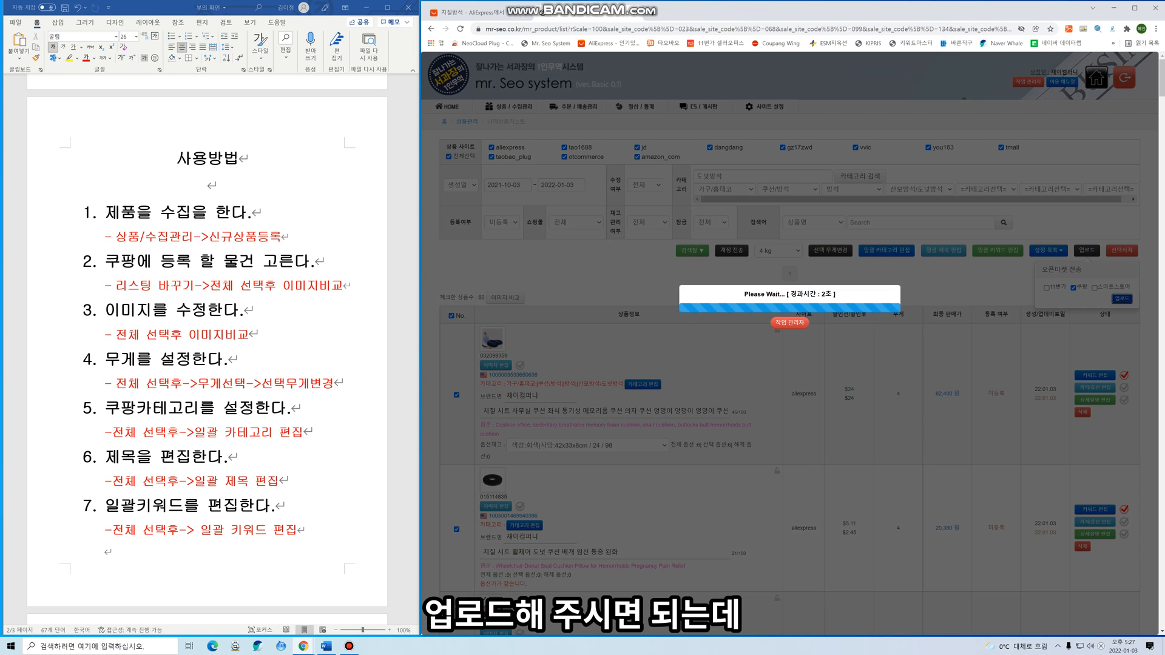
Go to the 업로드 page of the Word guide during the upload, and dismiss the upload result message
scroll(207, 339, down, 8)
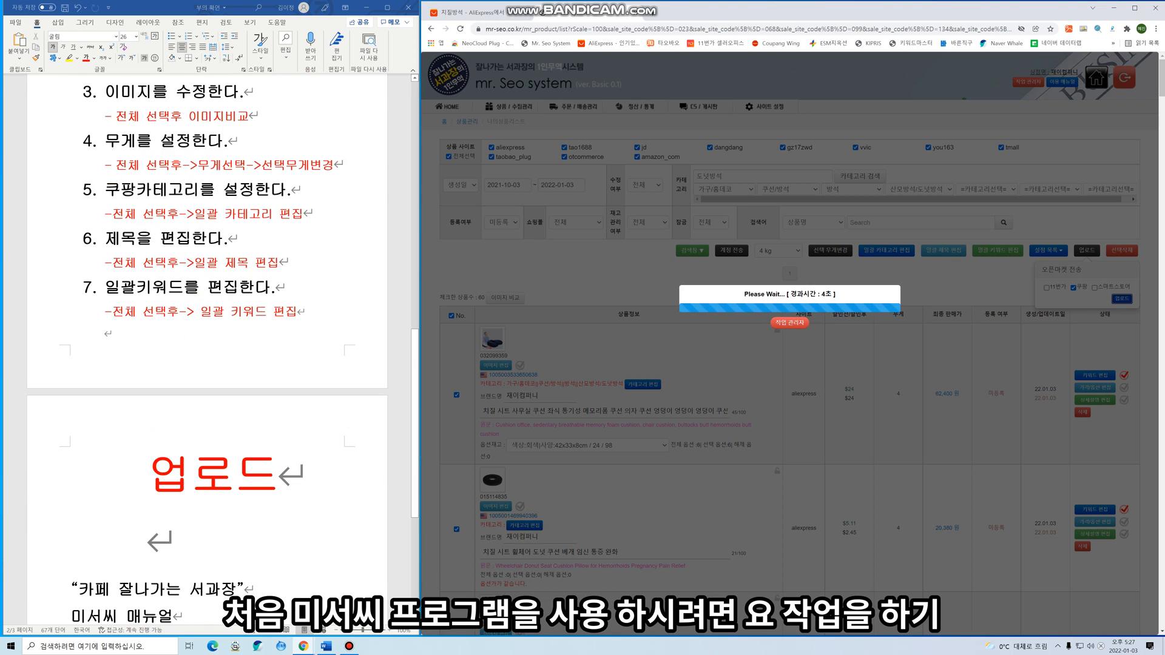
scroll(207, 352, down, 1)
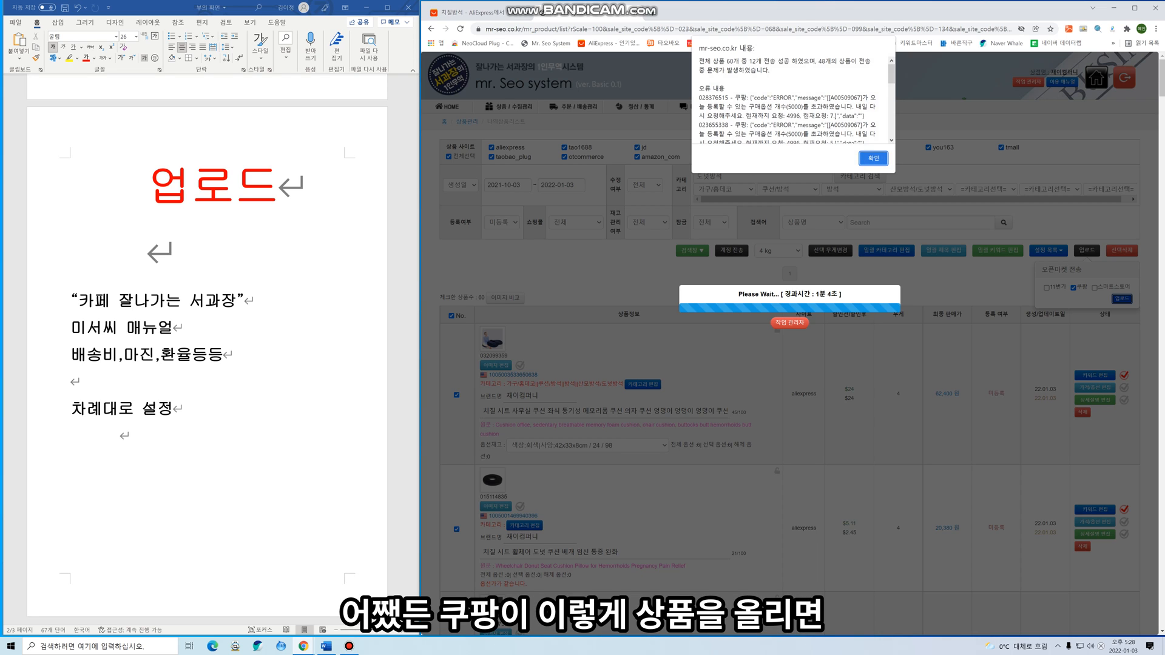
key(Return)
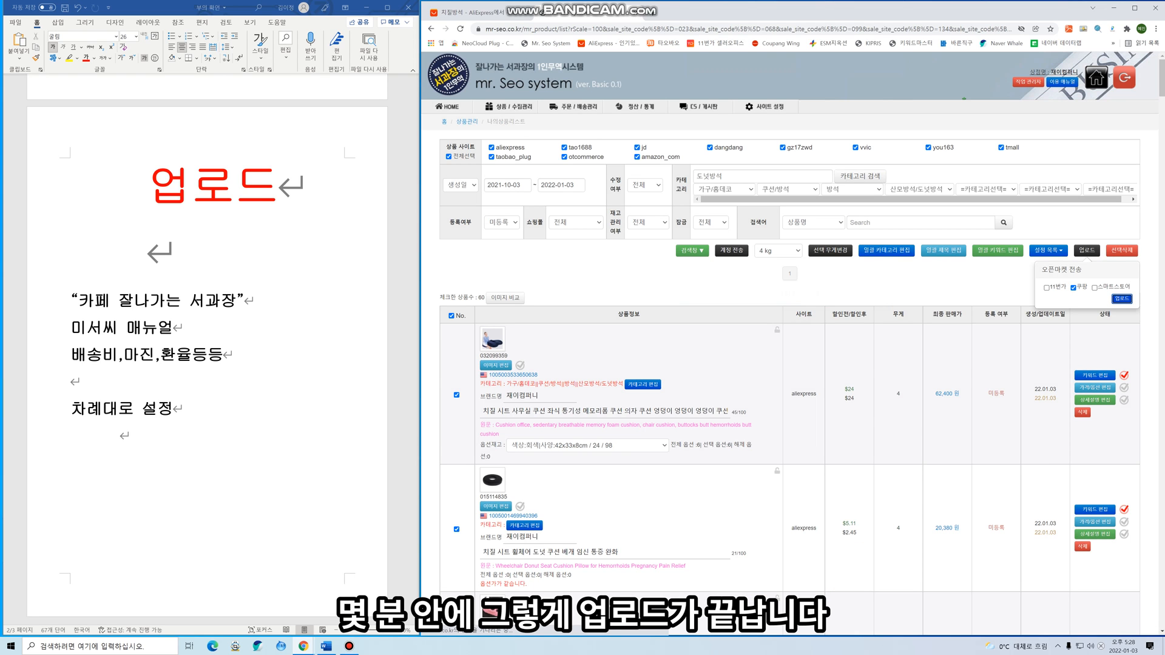